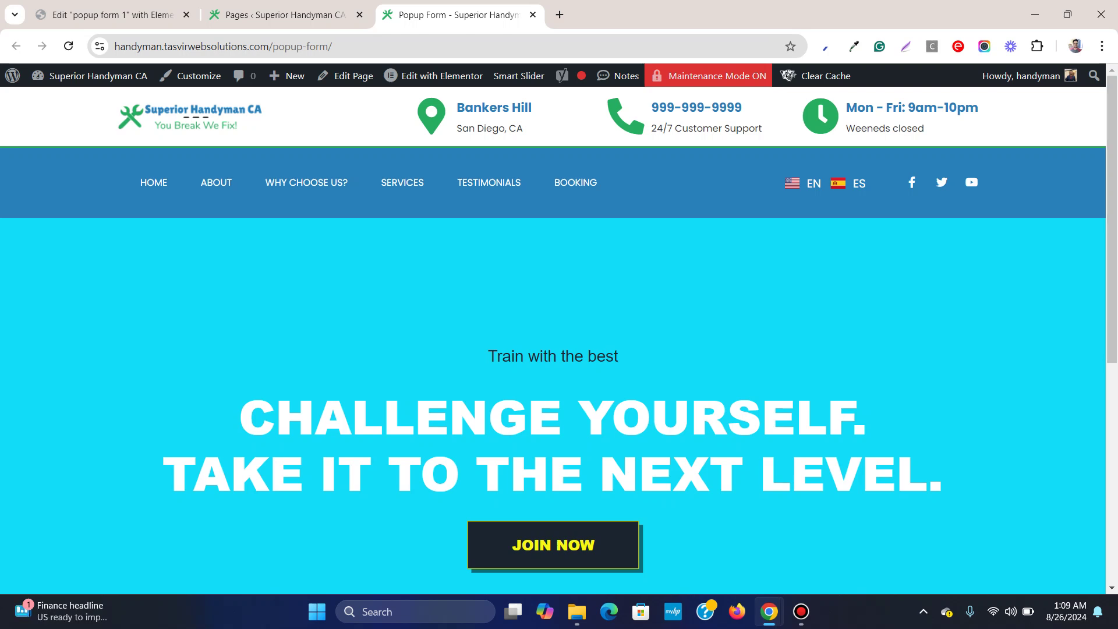
Submit a test booking from the JOIN NOW popup with a saved name, saved email and message 'uhhuhu'
left_click(553, 545)
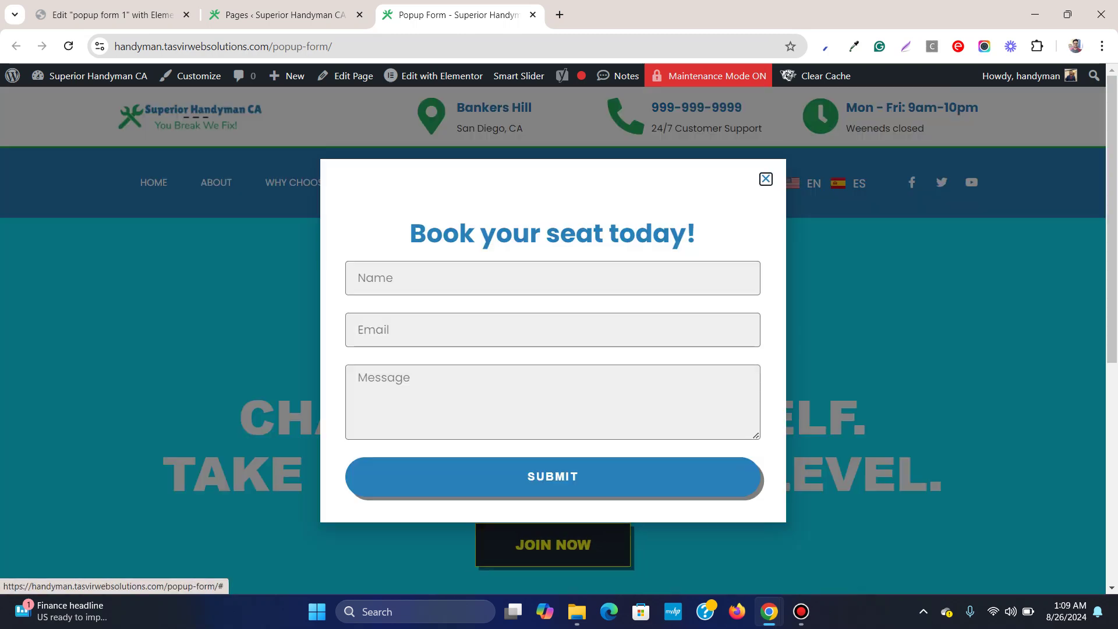
left_click(433, 278)
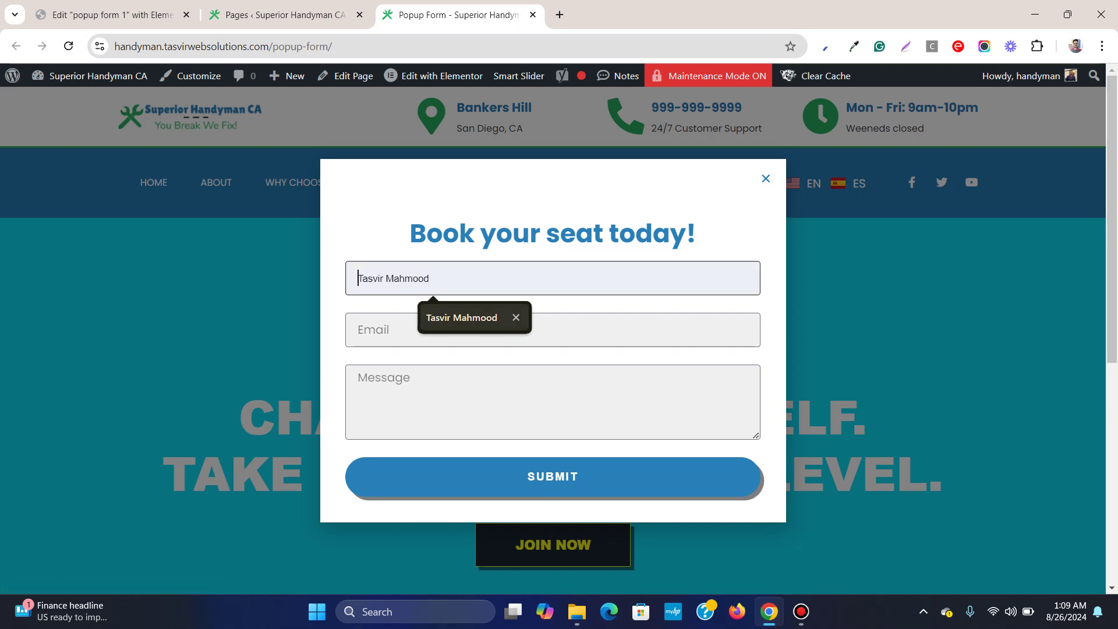
left_click(436, 317)
left_click(434, 330)
key("Down")
key("Down")
key("Return")
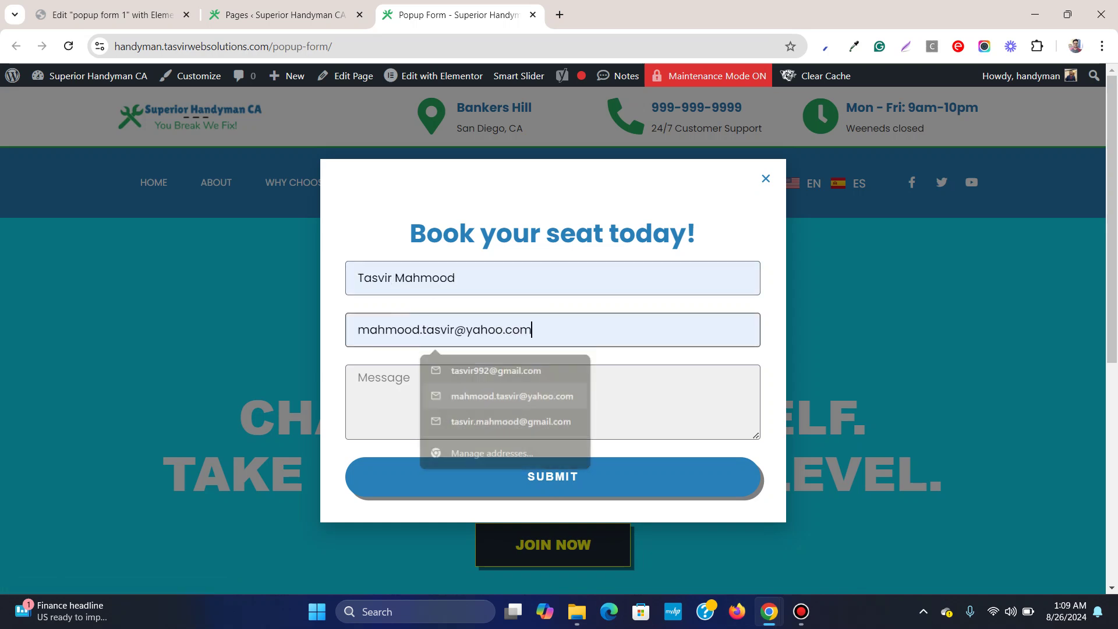
type("uhhuhu")
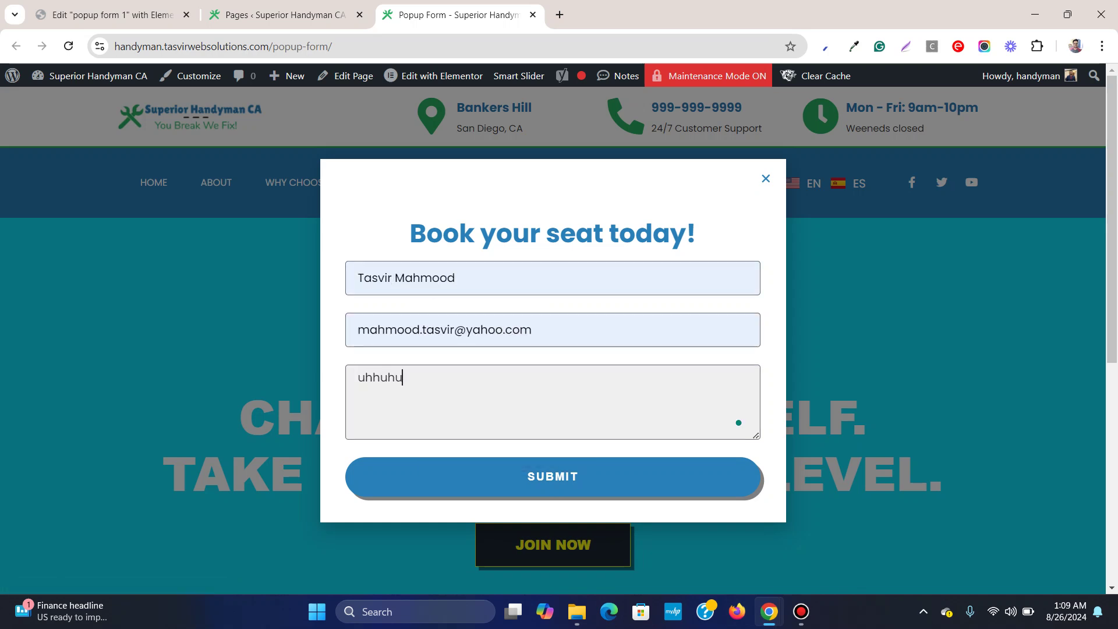
key("Tab")
key("Return")
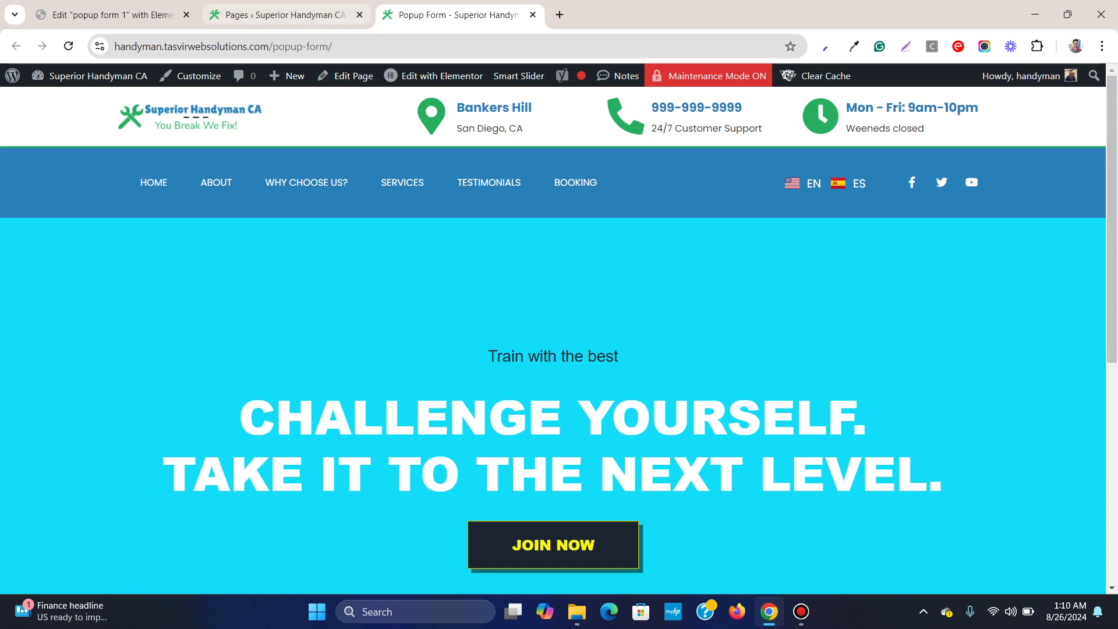
Open Plugins > Installed Plugins in WordPress admin and scroll through the 10 listed plugins
left_click(279, 15)
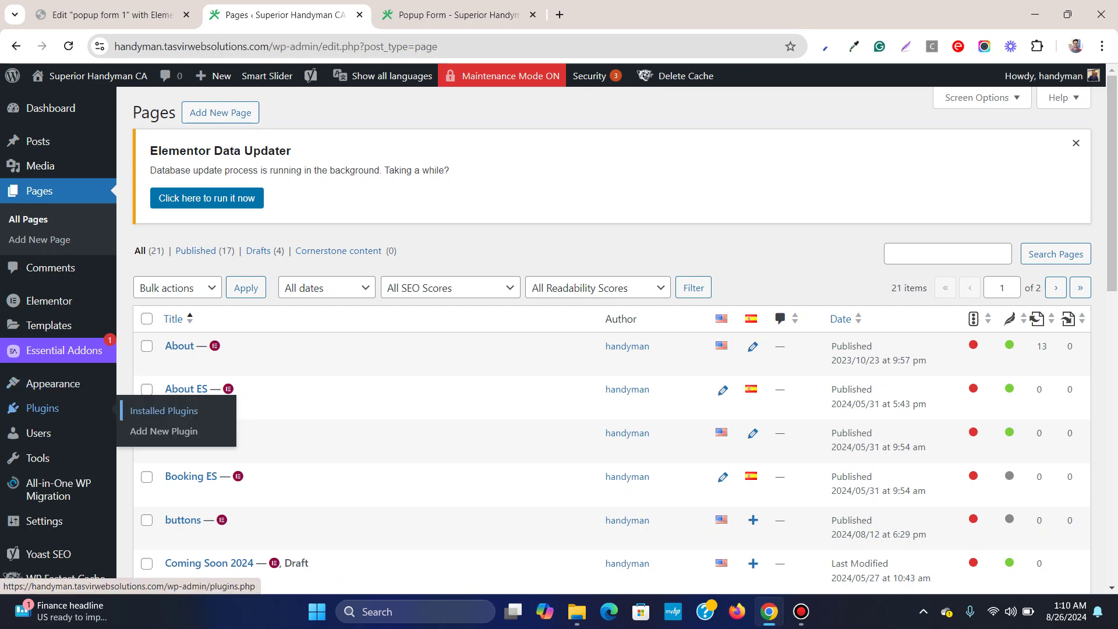
left_click(43, 408)
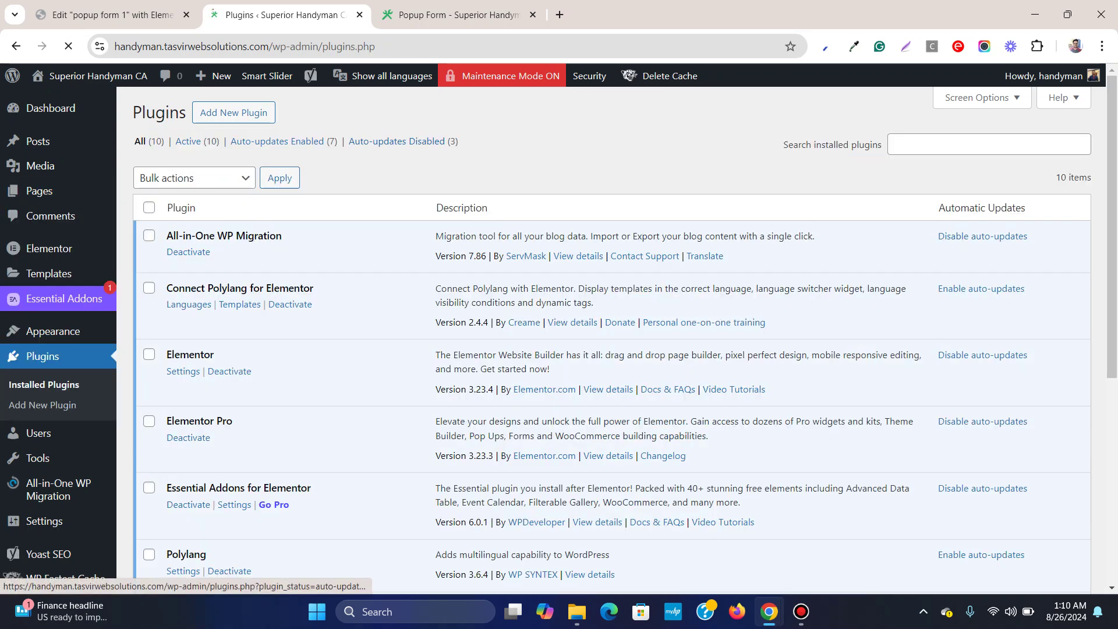
scroll(611, 337, "down", 3)
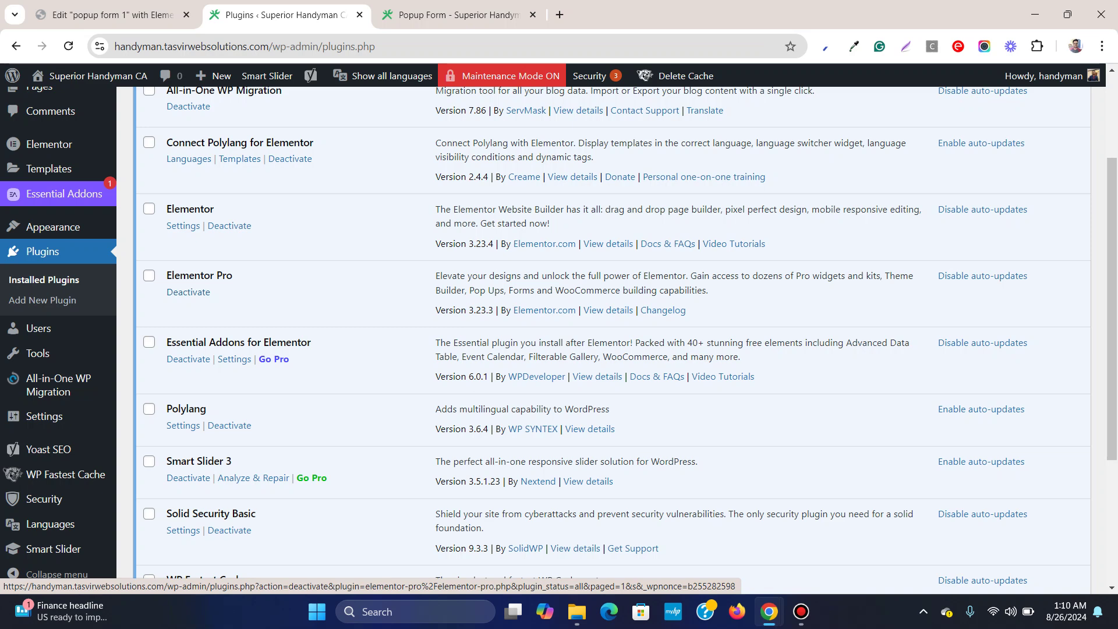
key("ctrl+Tab")
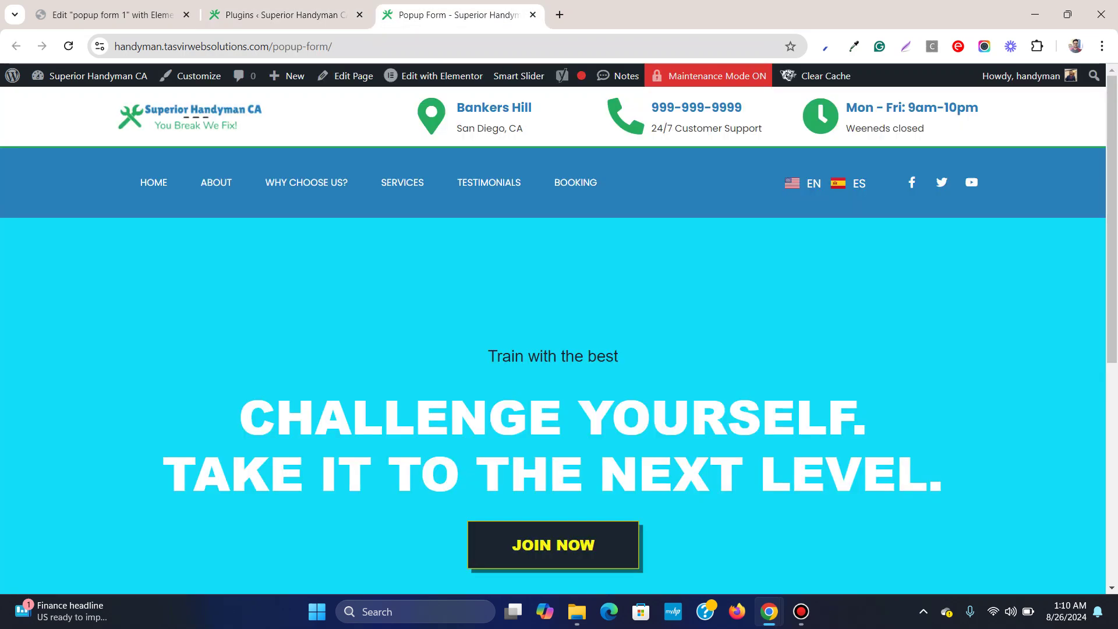
key("ctrl+shift+Tab")
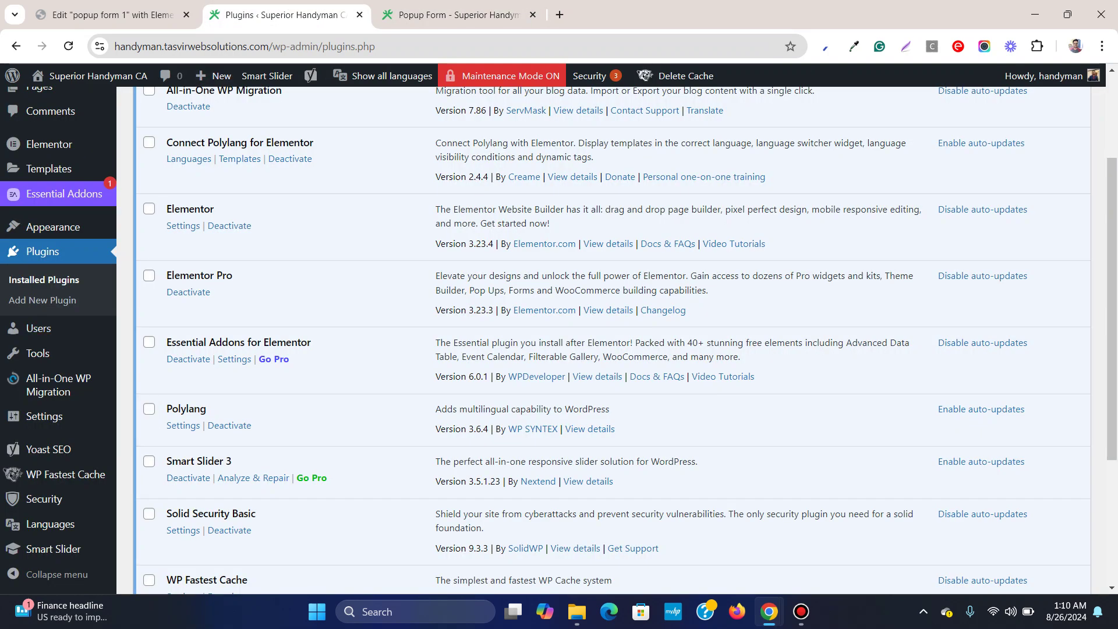
scroll(612, 337, "up", 1)
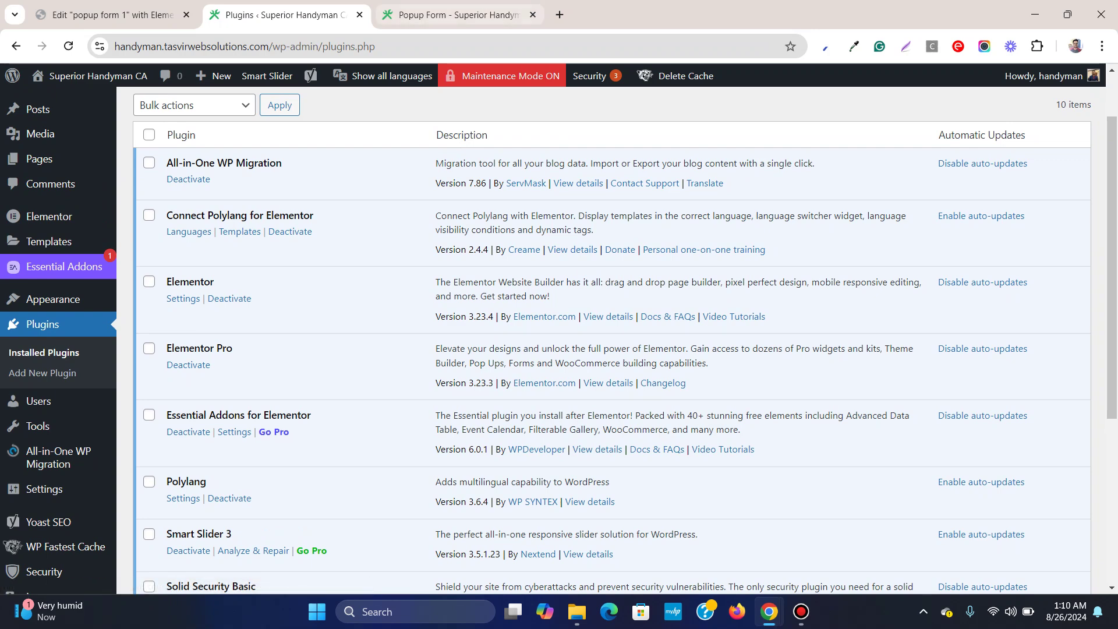
Open and close the JOIN NOW booking popup several times on the live Popup Form page
left_click(454, 14)
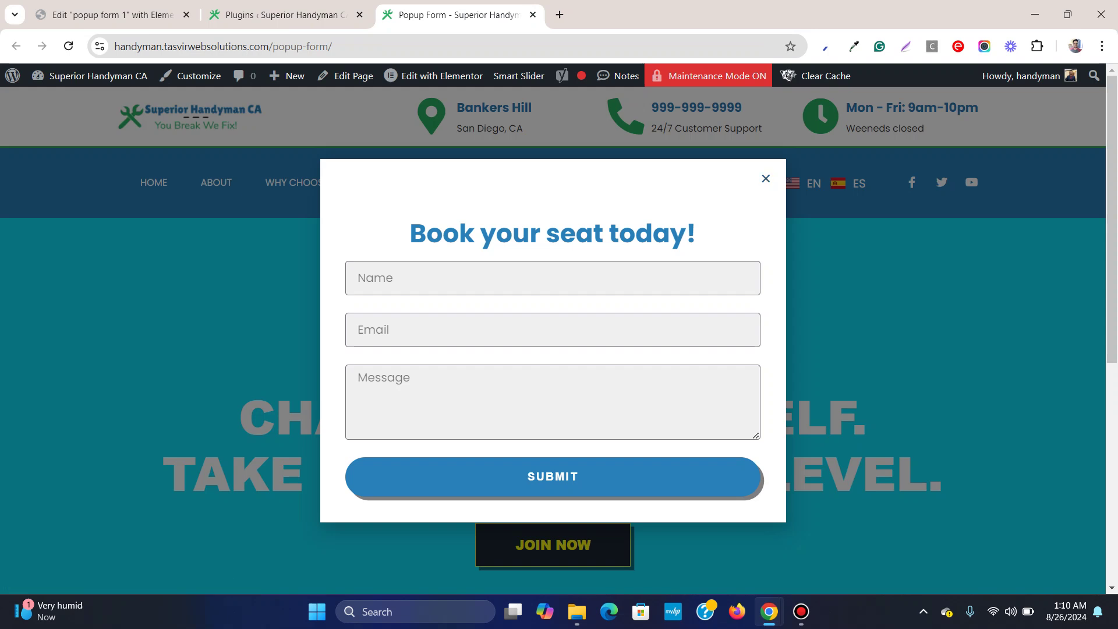
left_click(765, 178)
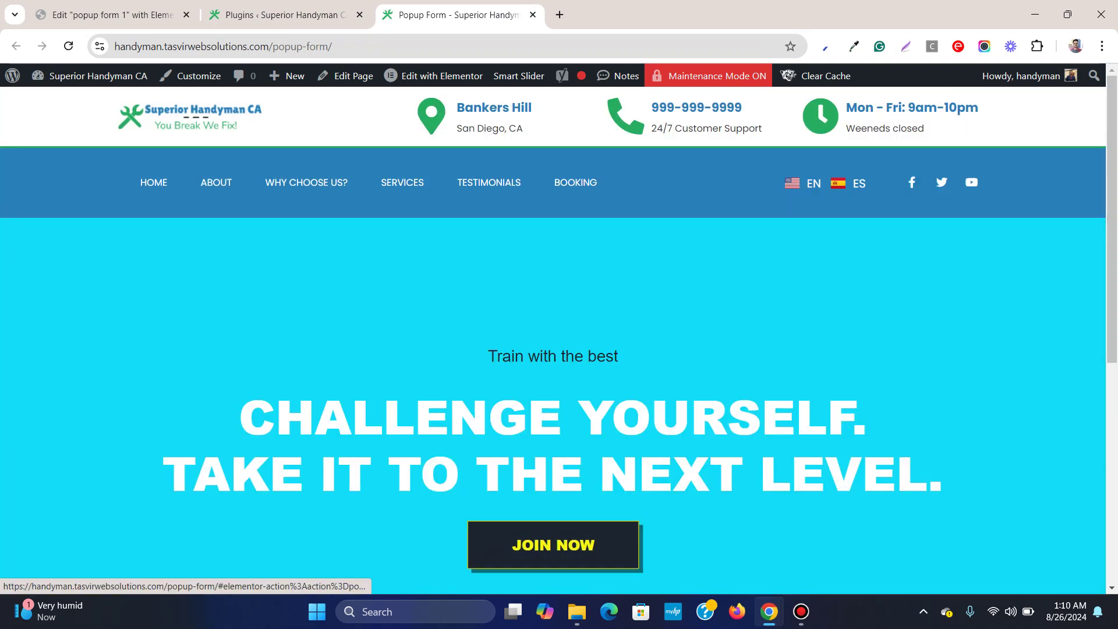
left_click(553, 544)
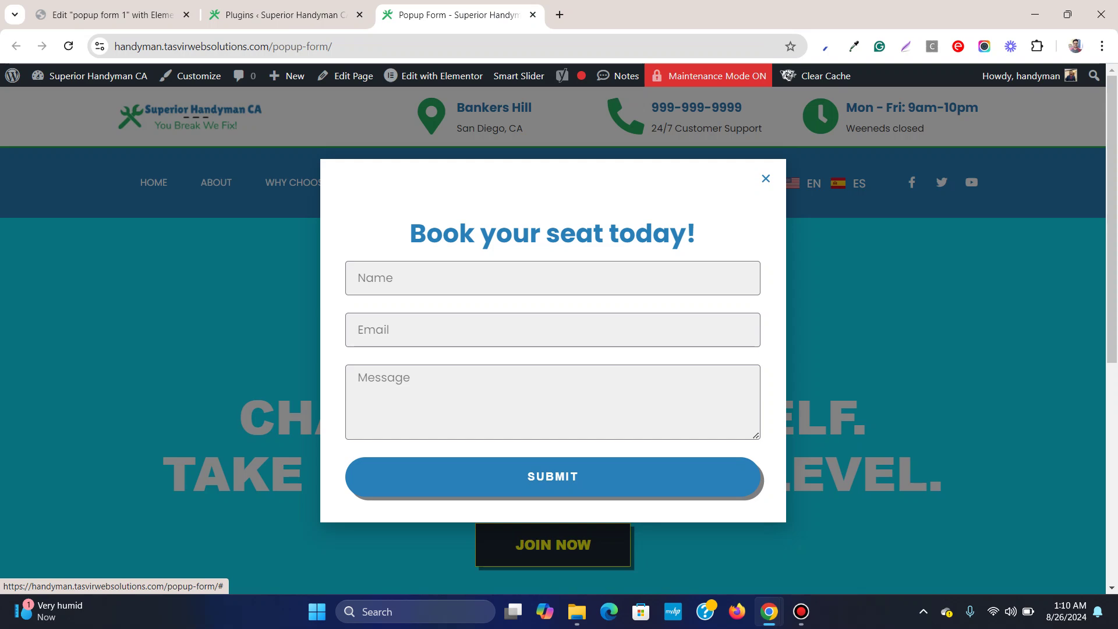
key("Escape")
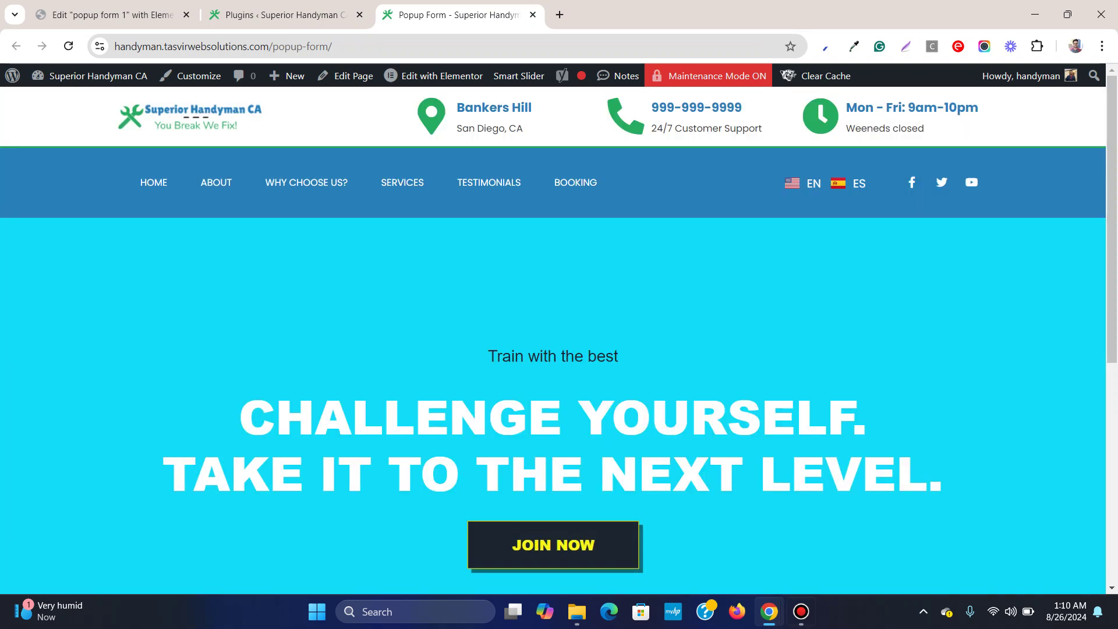
key("alt+Tab")
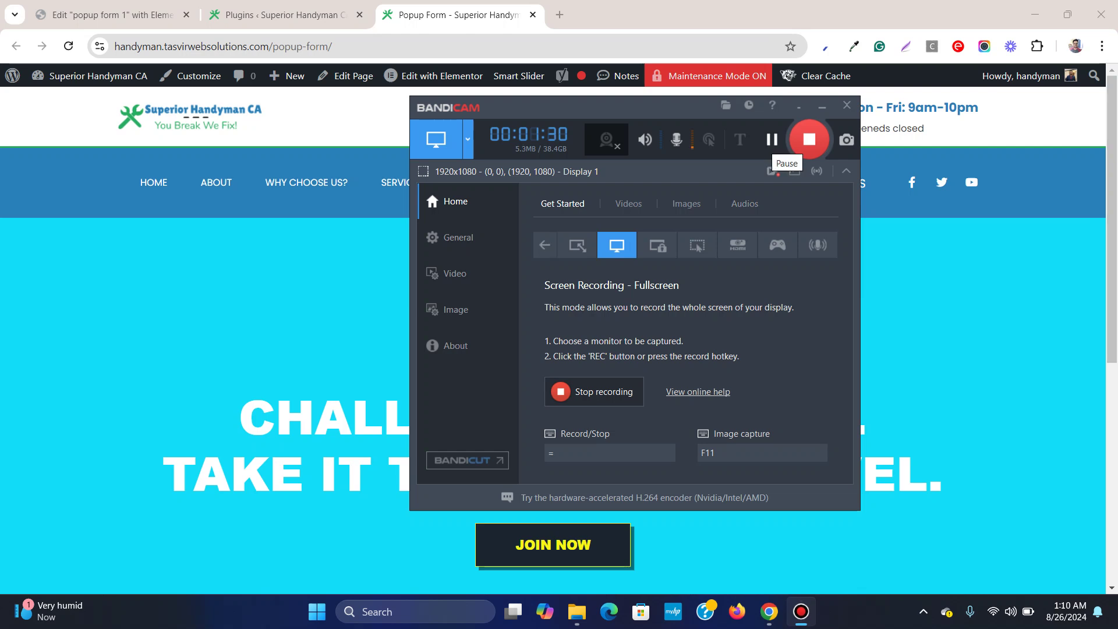
left_click(821, 107)
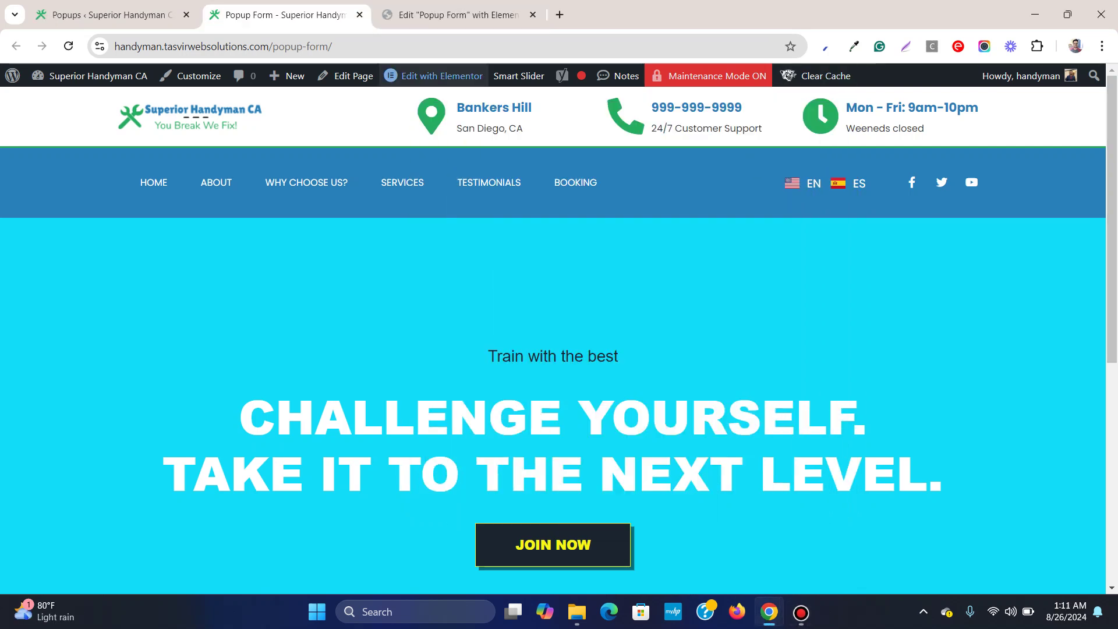
left_click(553, 545)
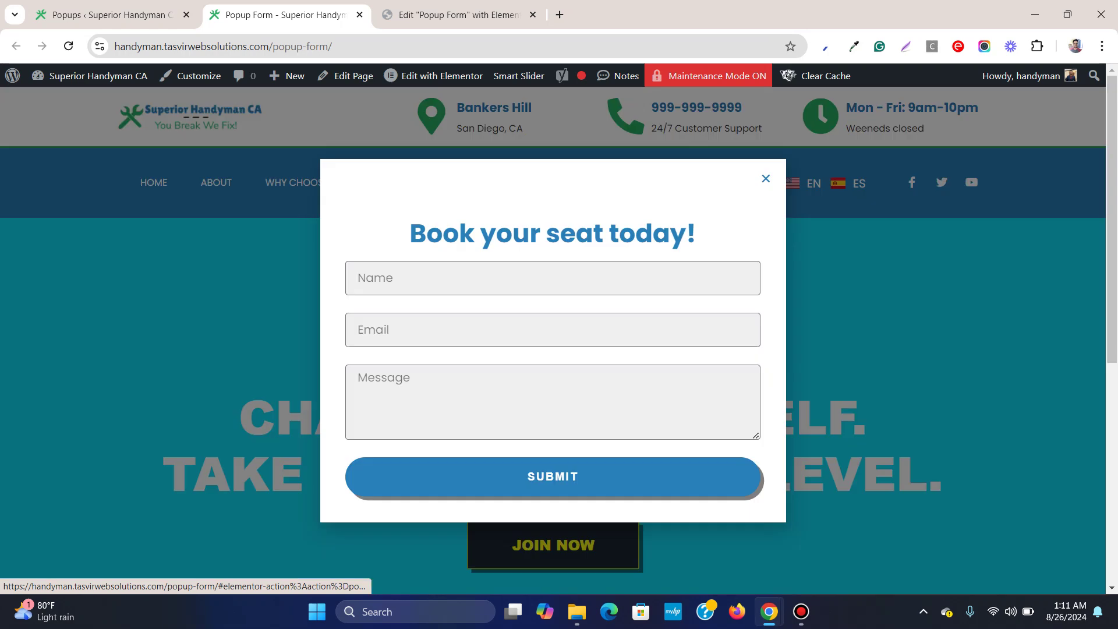
key("Escape")
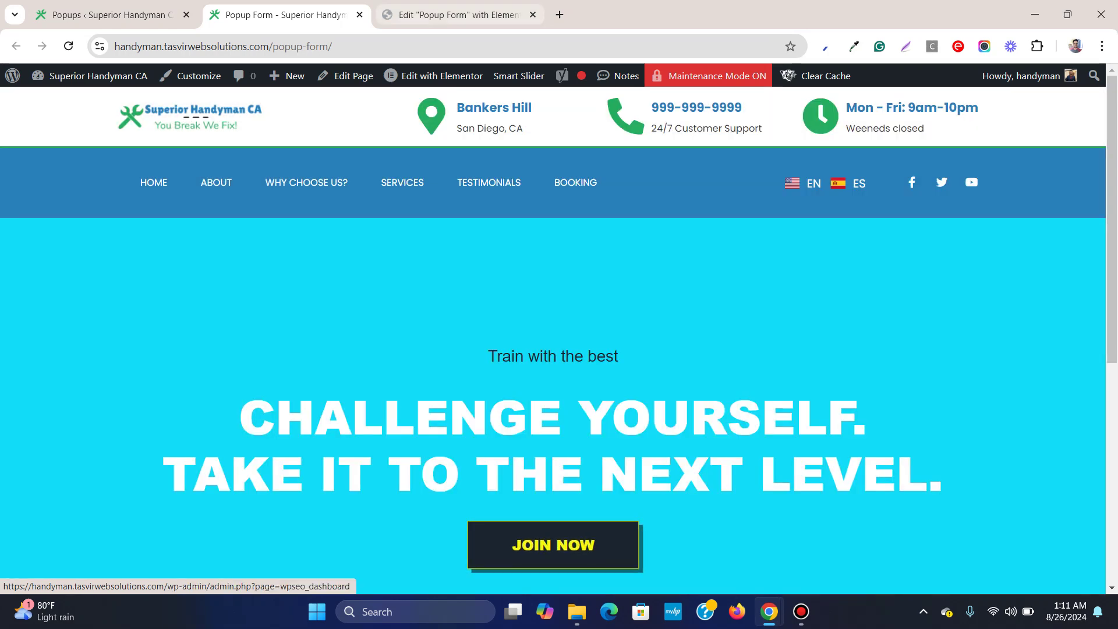
Reload the live Popup Form page, retest JOIN NOW, then go to the Popups templates list
left_click(457, 14)
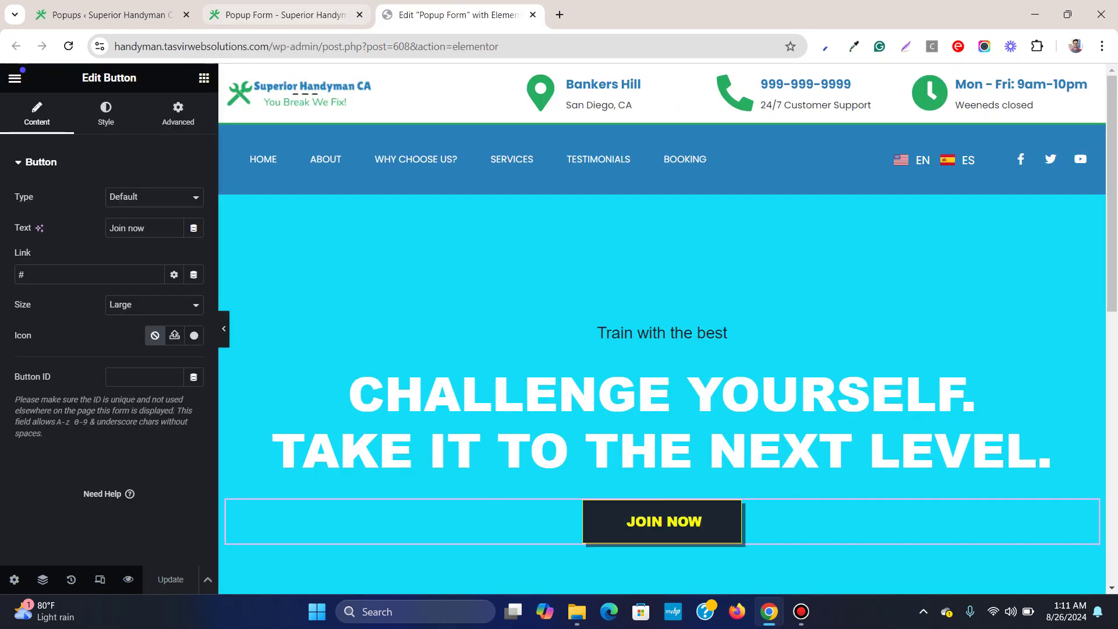
left_click(285, 14)
left_click(68, 46)
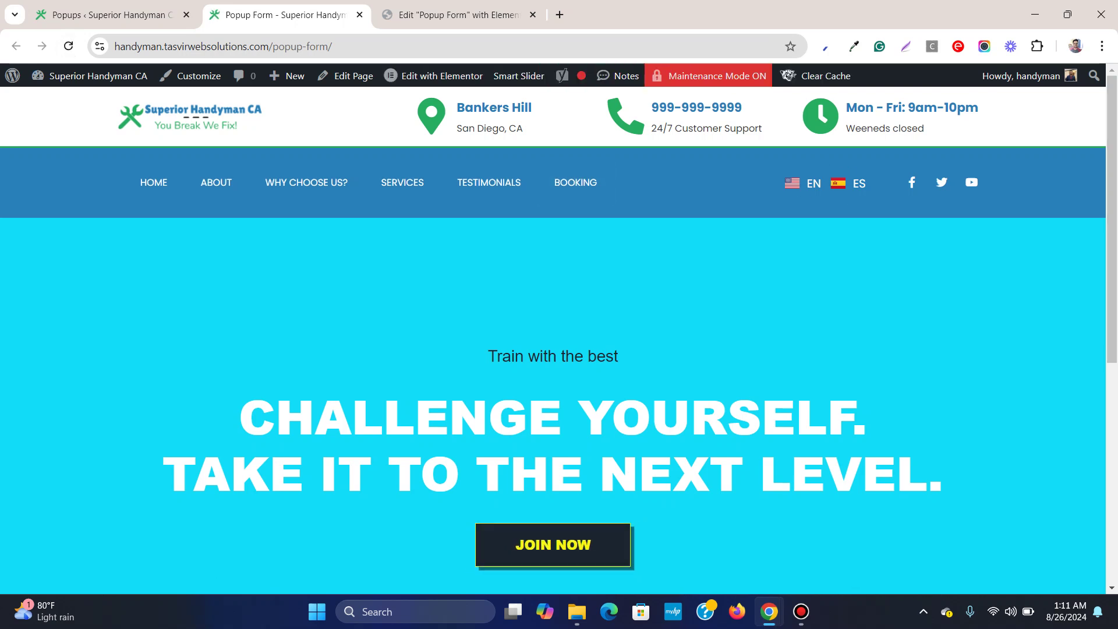
left_click(553, 544)
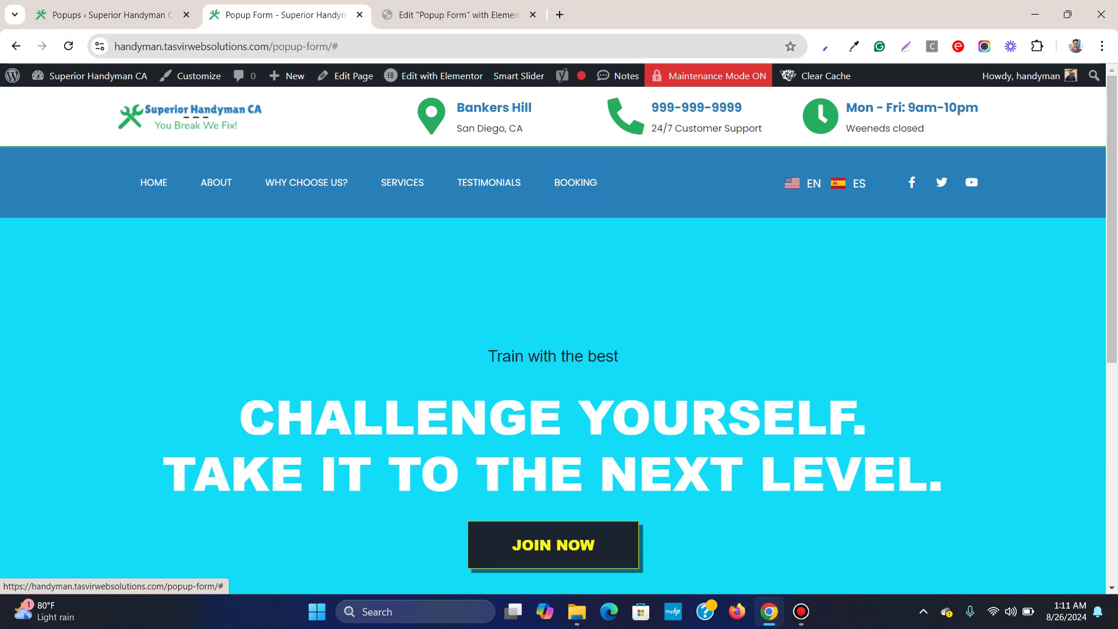
left_click(111, 15)
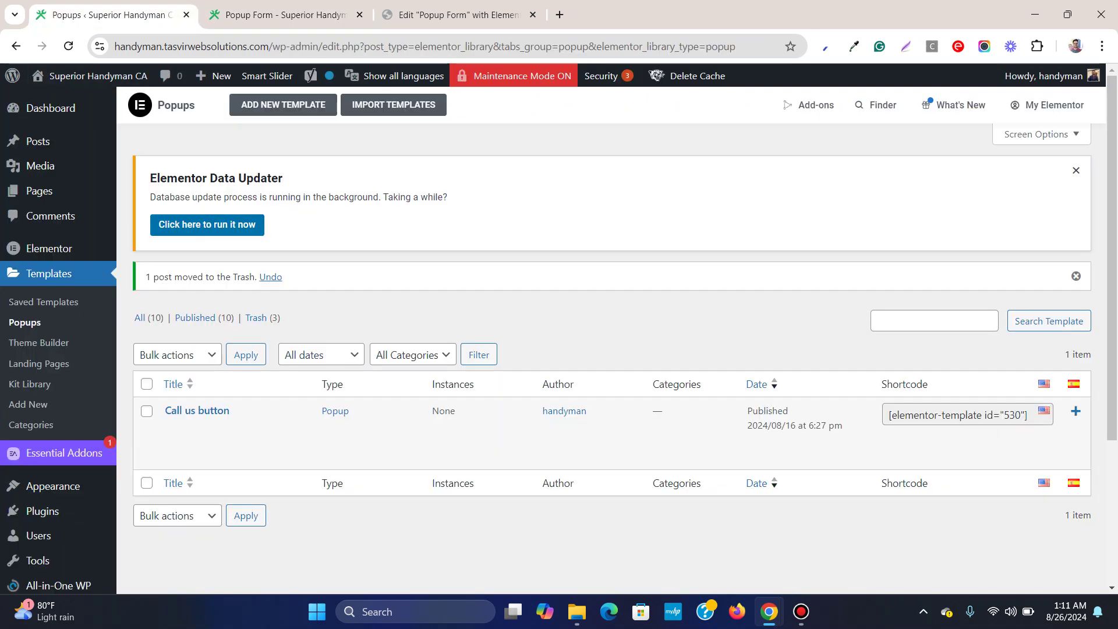
Switch back and forth between the live page and the Elementor editor, ending on the Popups list
left_click(457, 14)
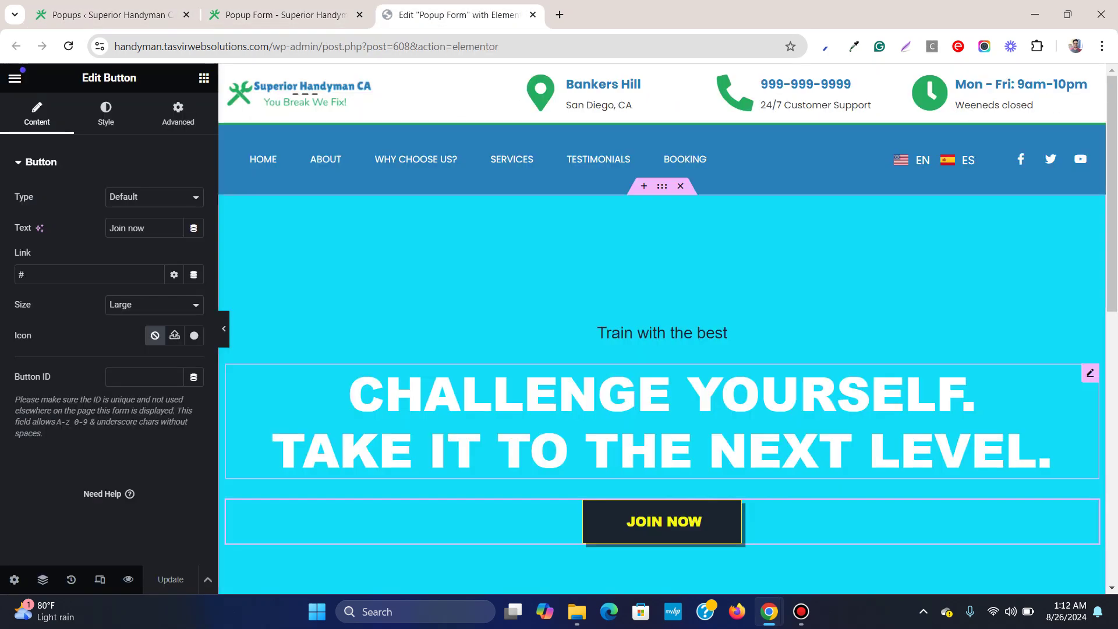
left_click(286, 15)
left_click(457, 14)
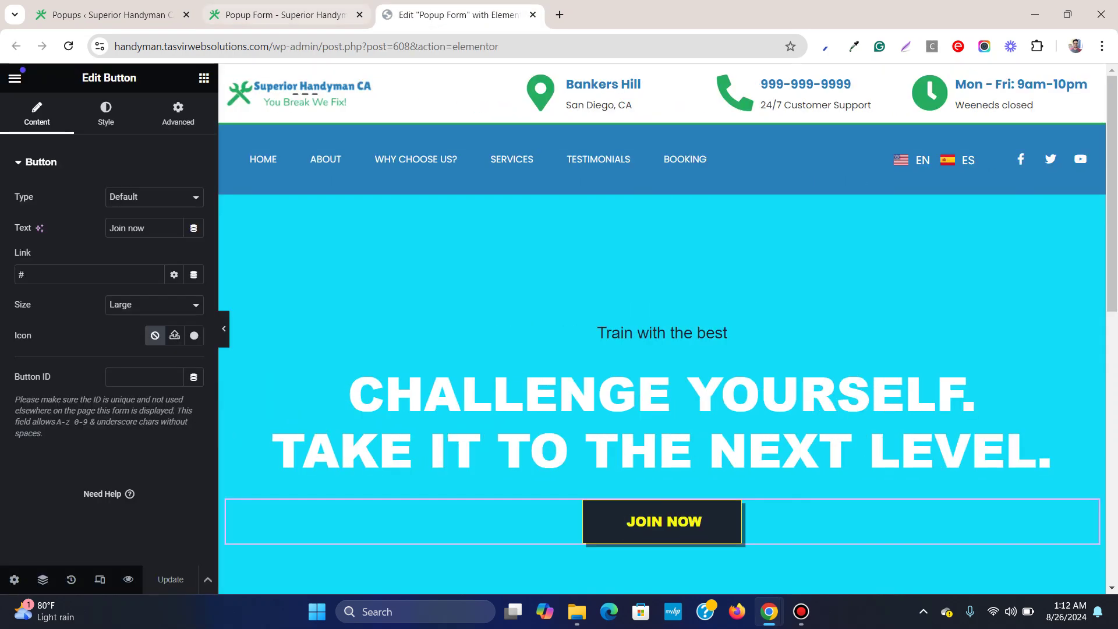
left_click(285, 14)
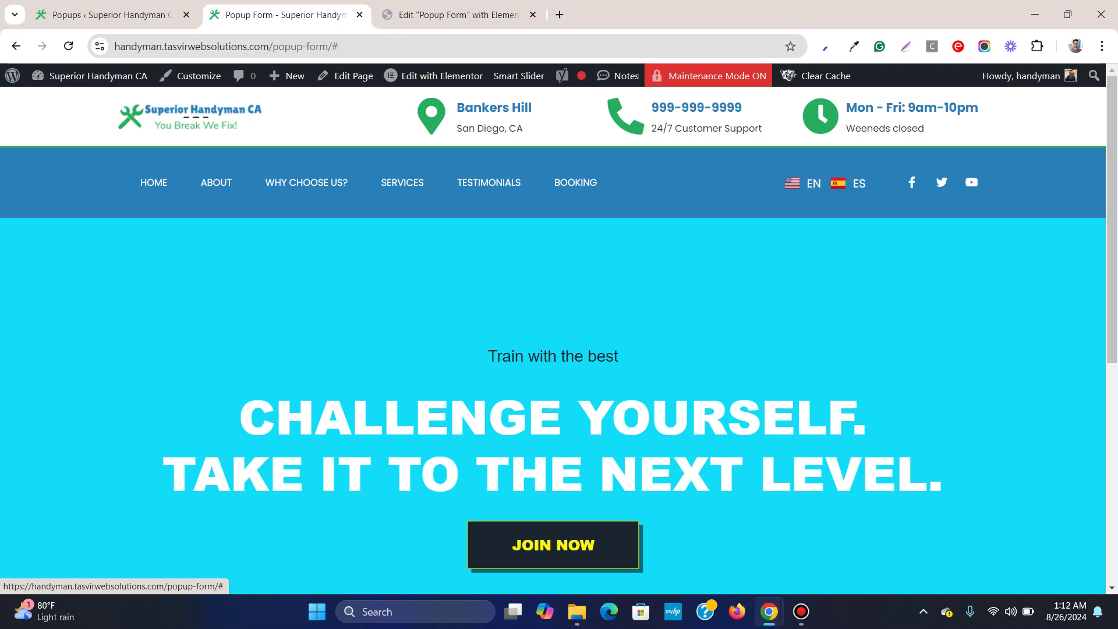
left_click(457, 14)
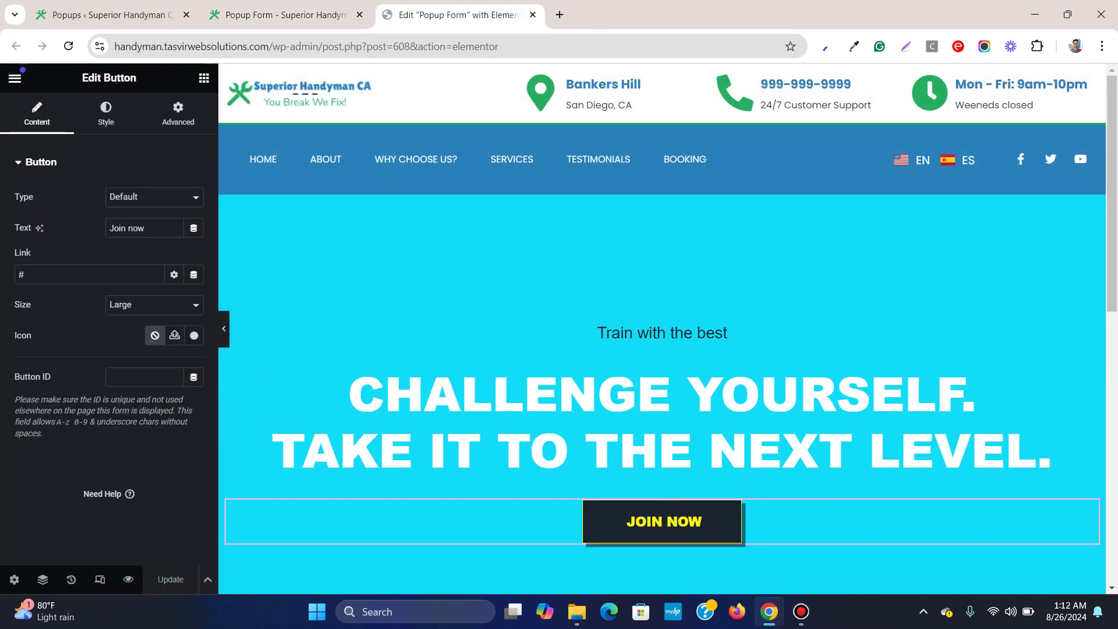
left_click(104, 14)
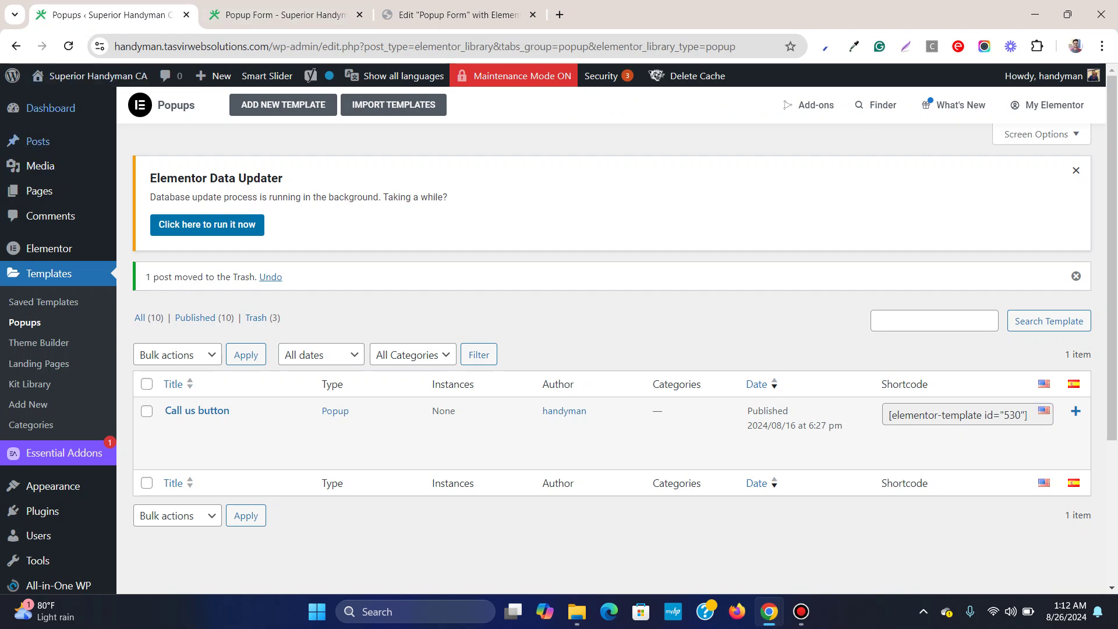
From the dashboard open Templates > Popups, dismiss the Data Updater notice and choose Add New Template
left_click(51, 108)
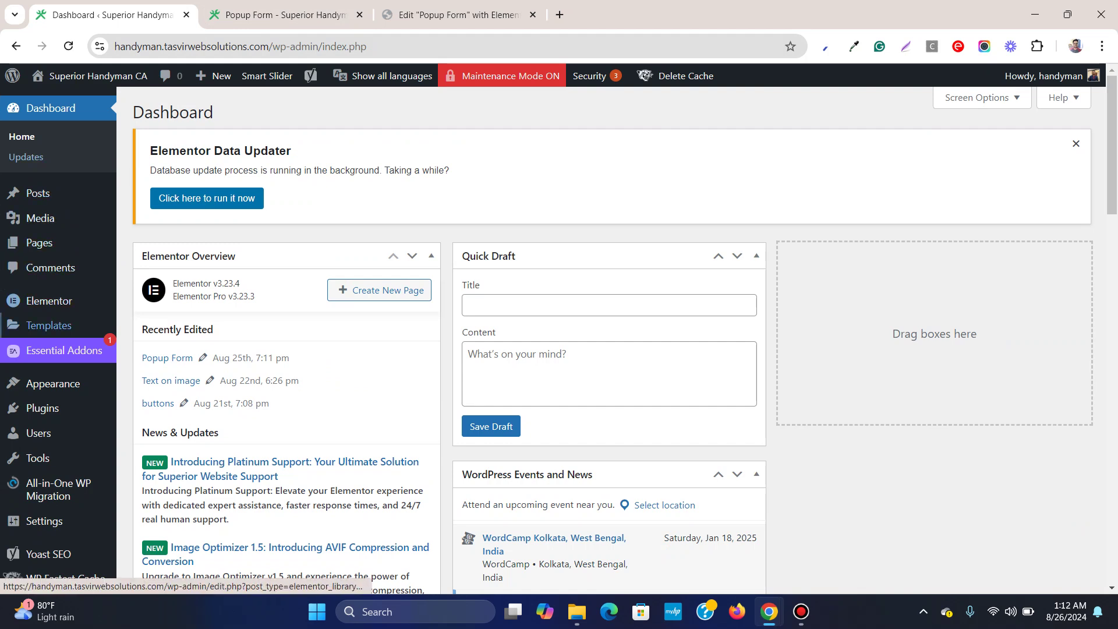
mouse_move(59, 325)
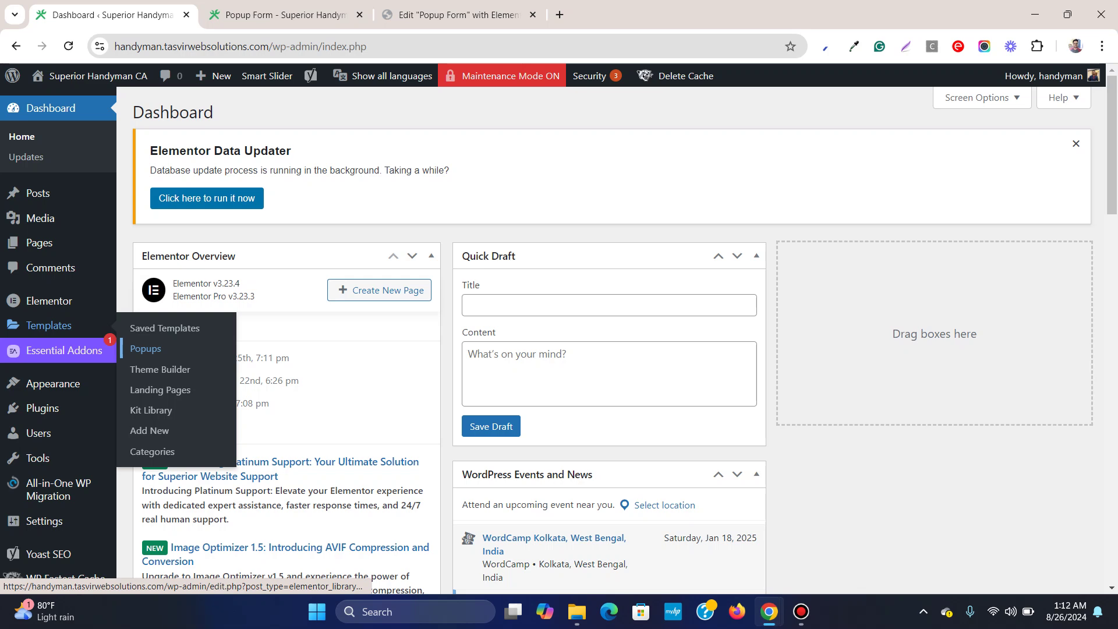
left_click(146, 348)
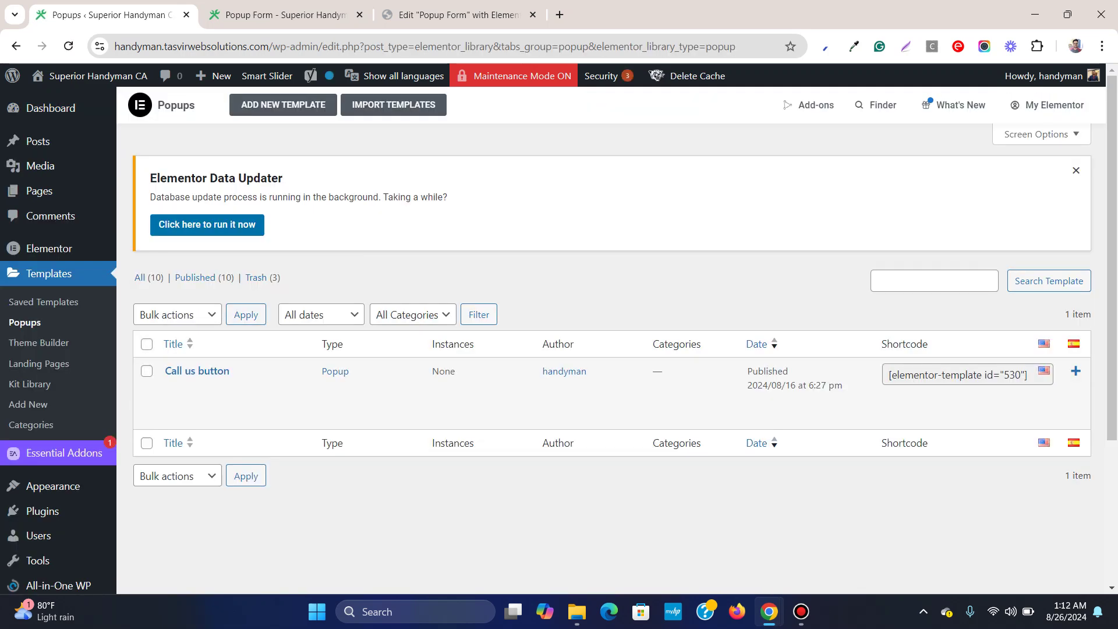
left_click(1076, 170)
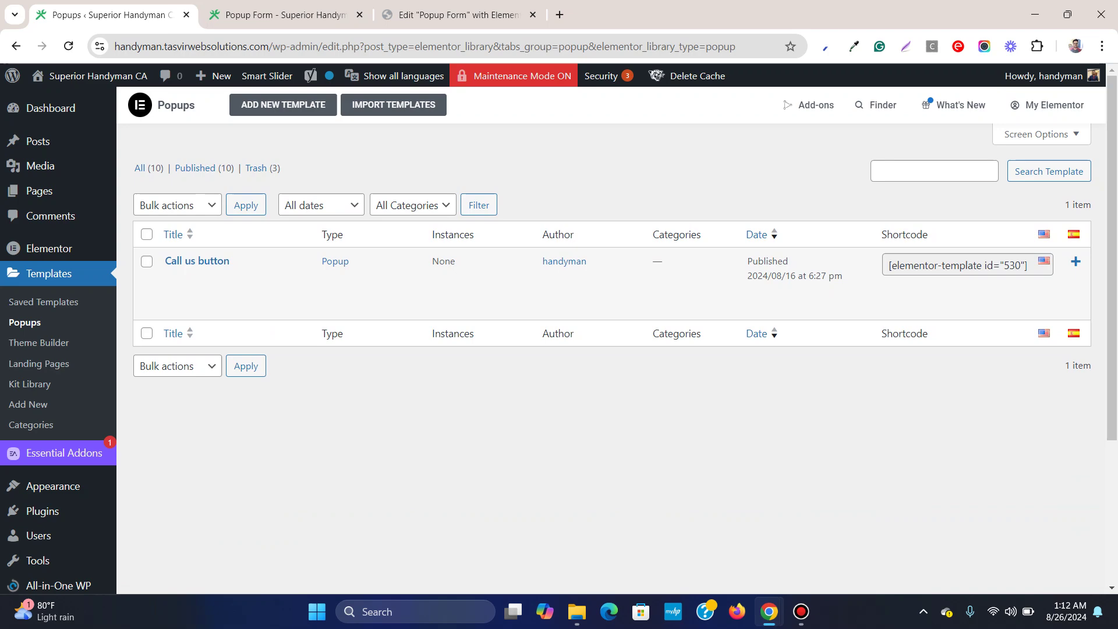
left_click(283, 104)
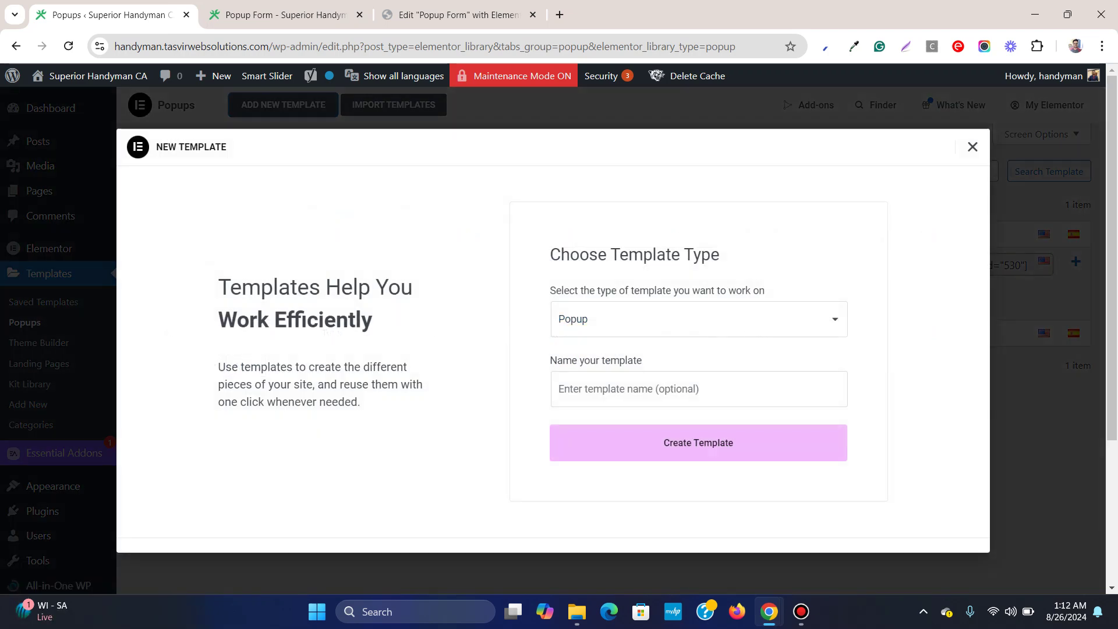
Name the new popup template 'Popup form' and create it
left_click(638, 388)
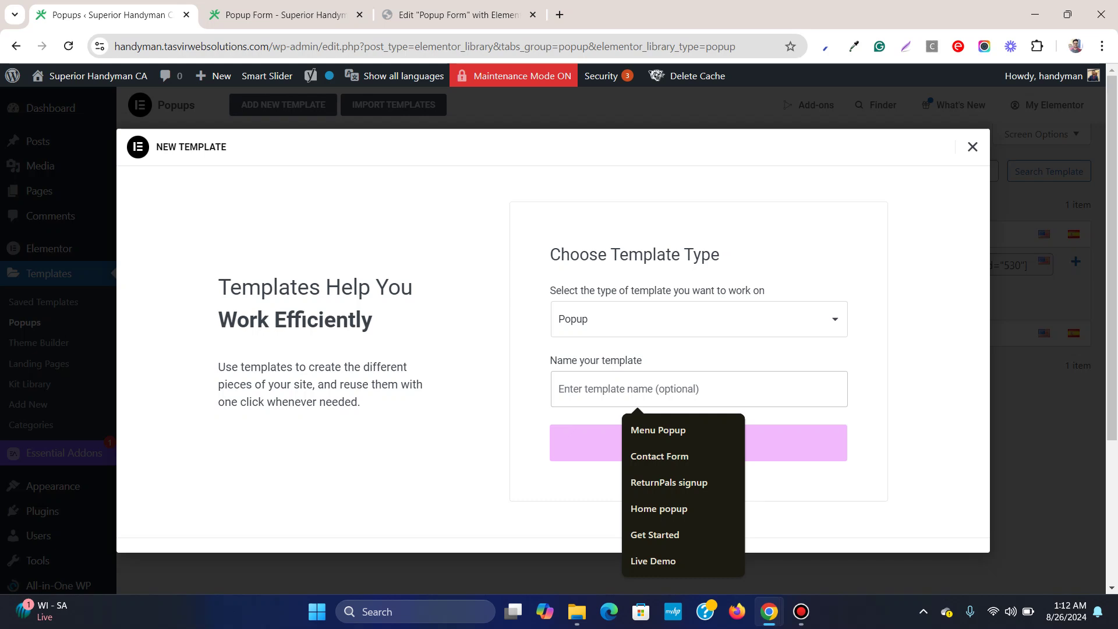
type("Popu")
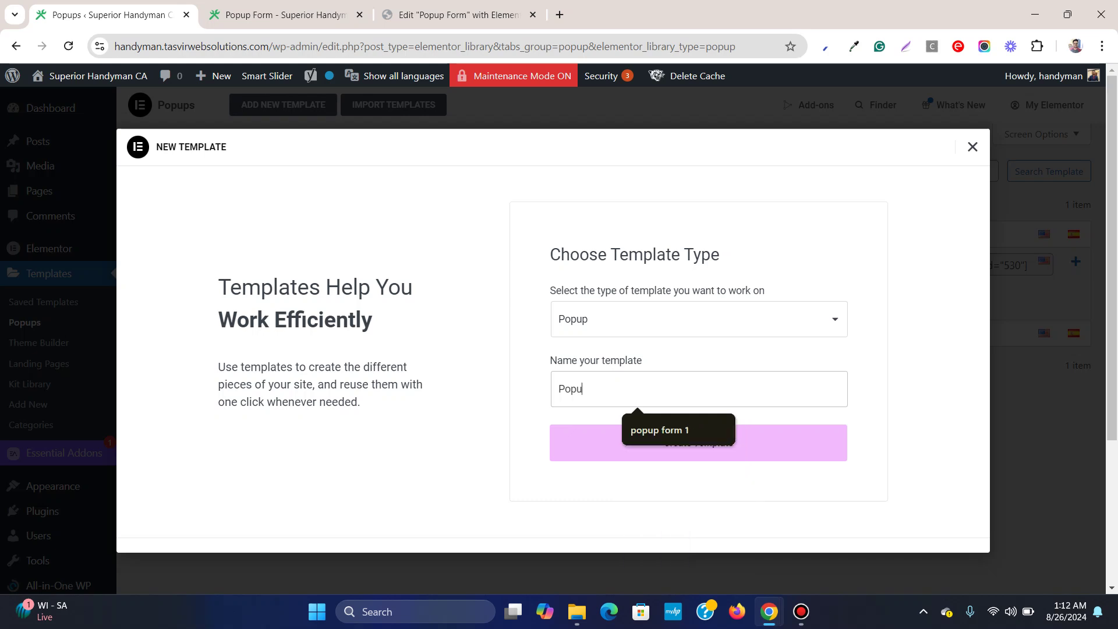
type("p form")
key("Return")
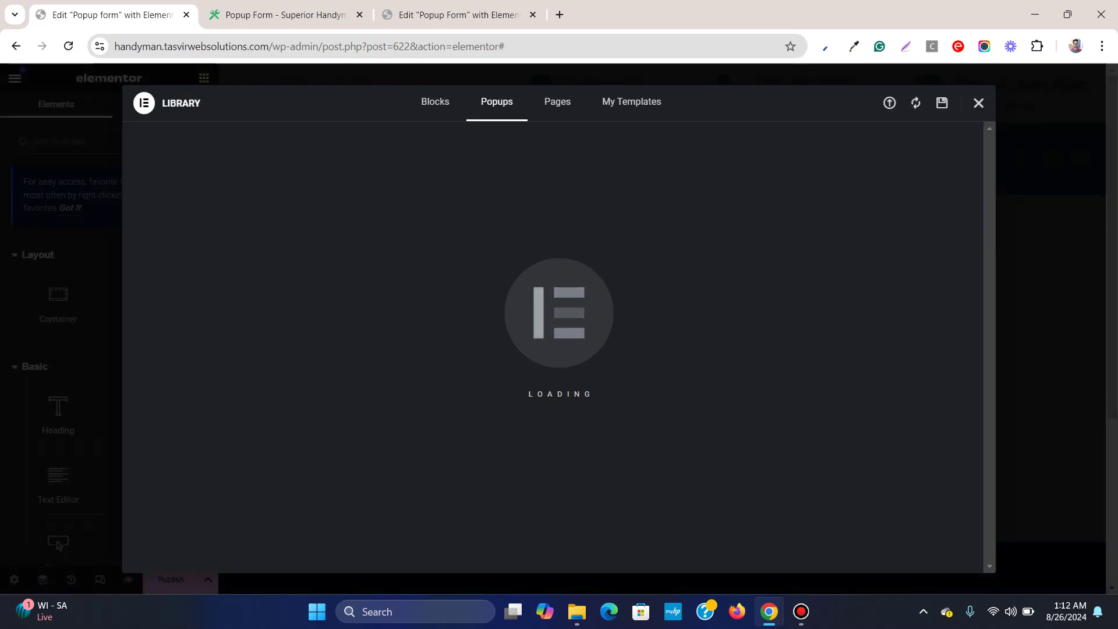
Close the Library and add a single-container flexbox holding a pasted 'Book a meeting' heading
scroll(552, 322, "down", 10)
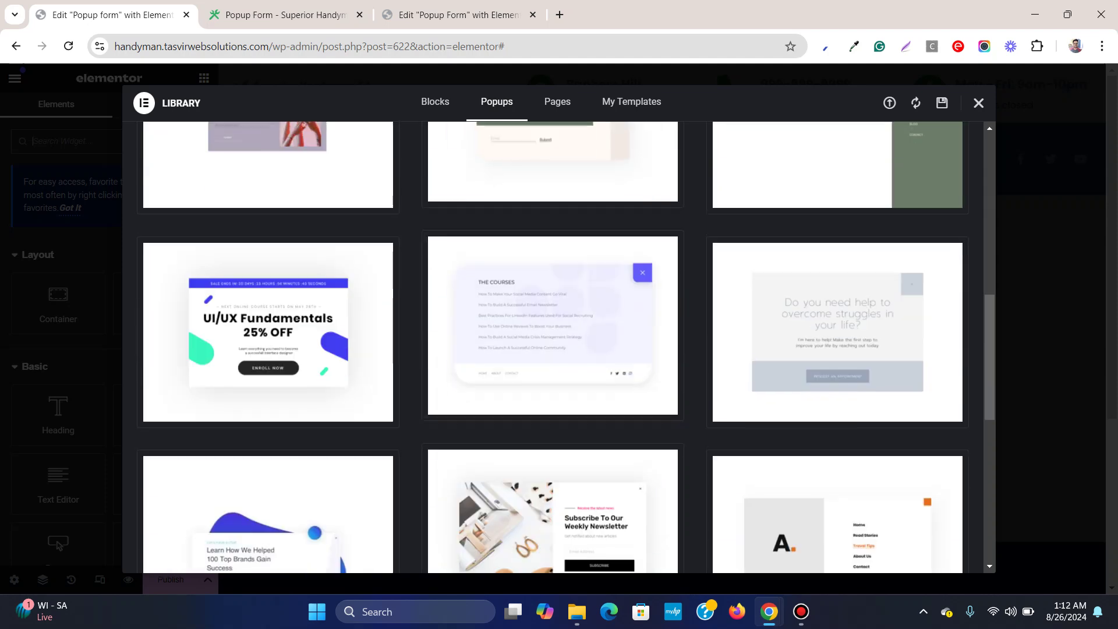
scroll(553, 322, "down", 10)
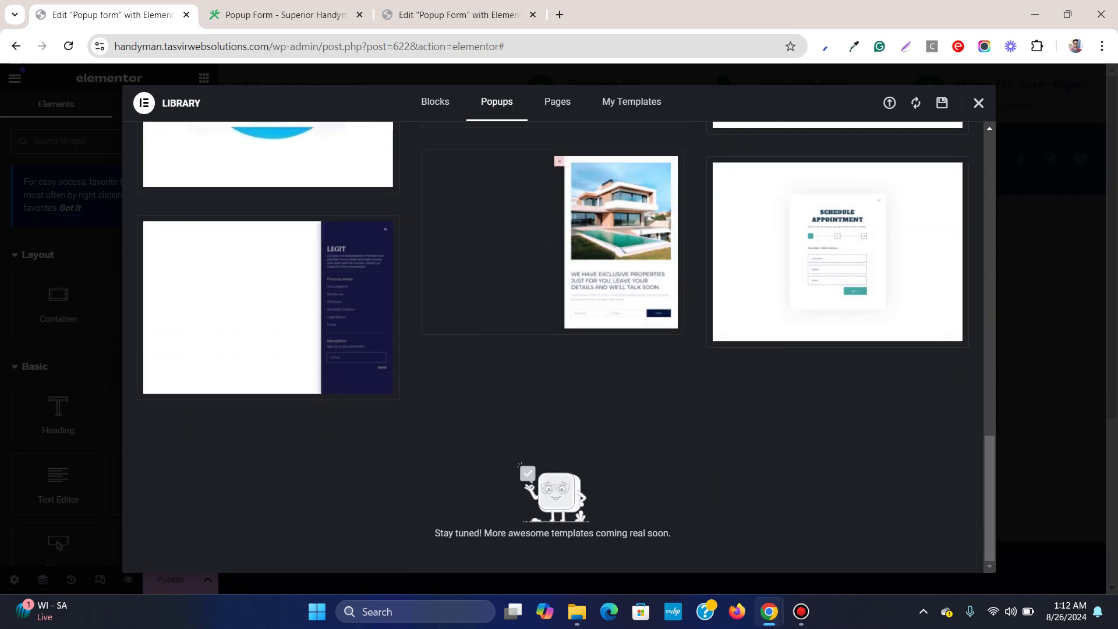
left_click(978, 103)
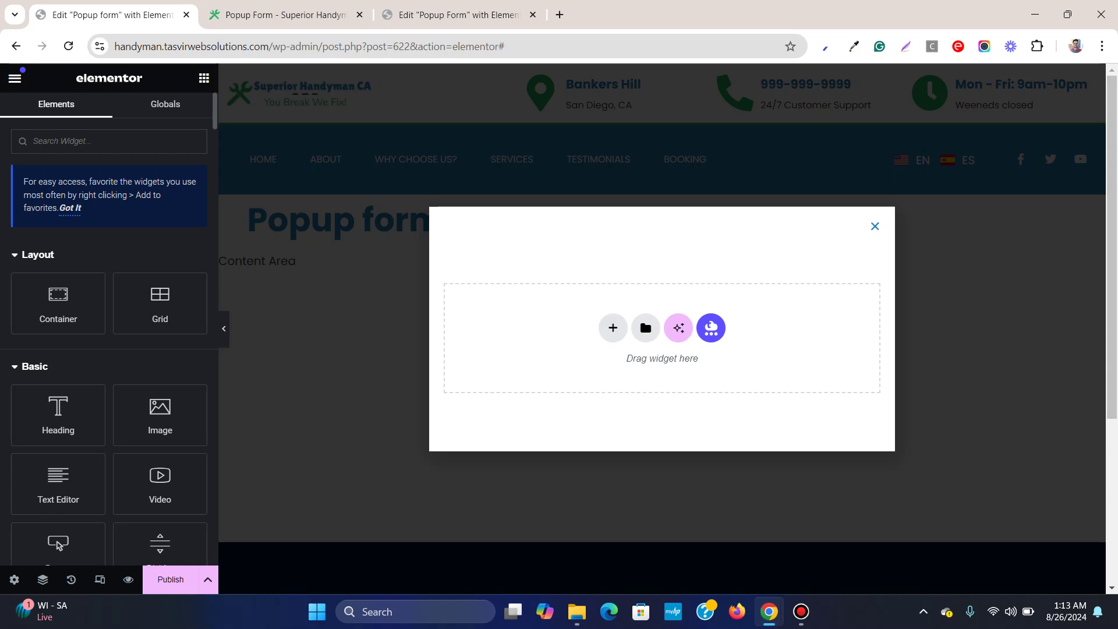
left_click(612, 328)
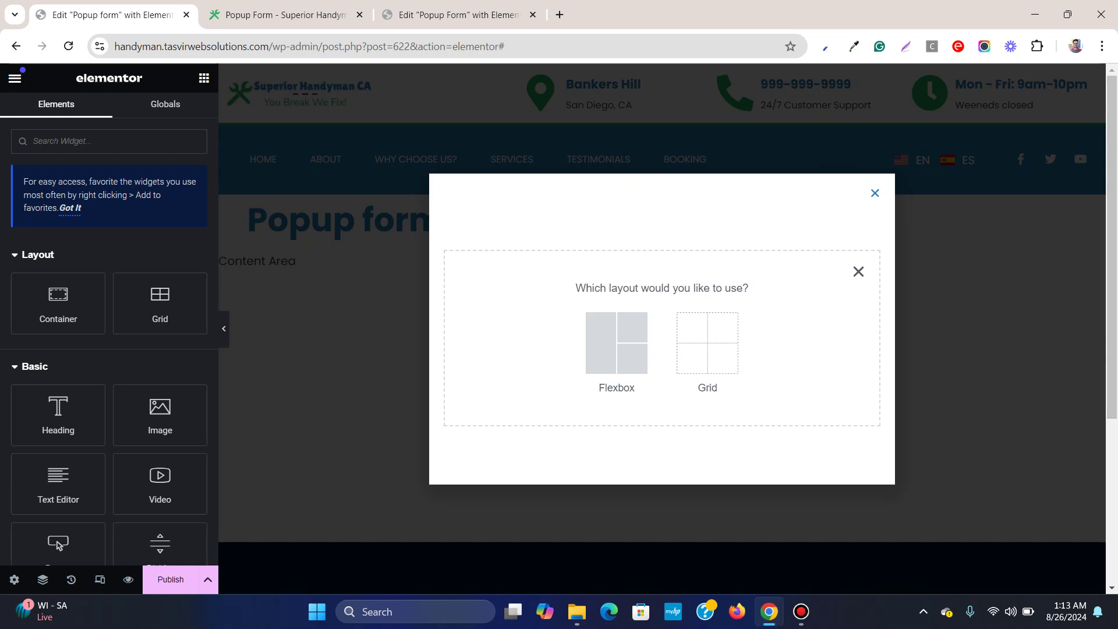
left_click(616, 343)
left_click(501, 302)
key("ctrl+v")
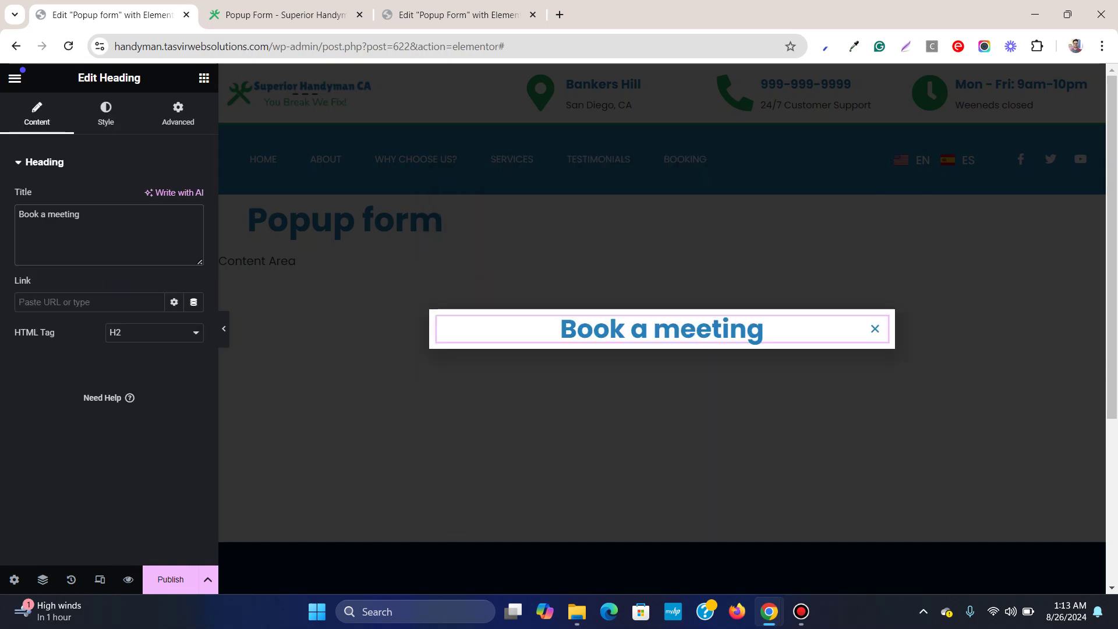
left_click(204, 78)
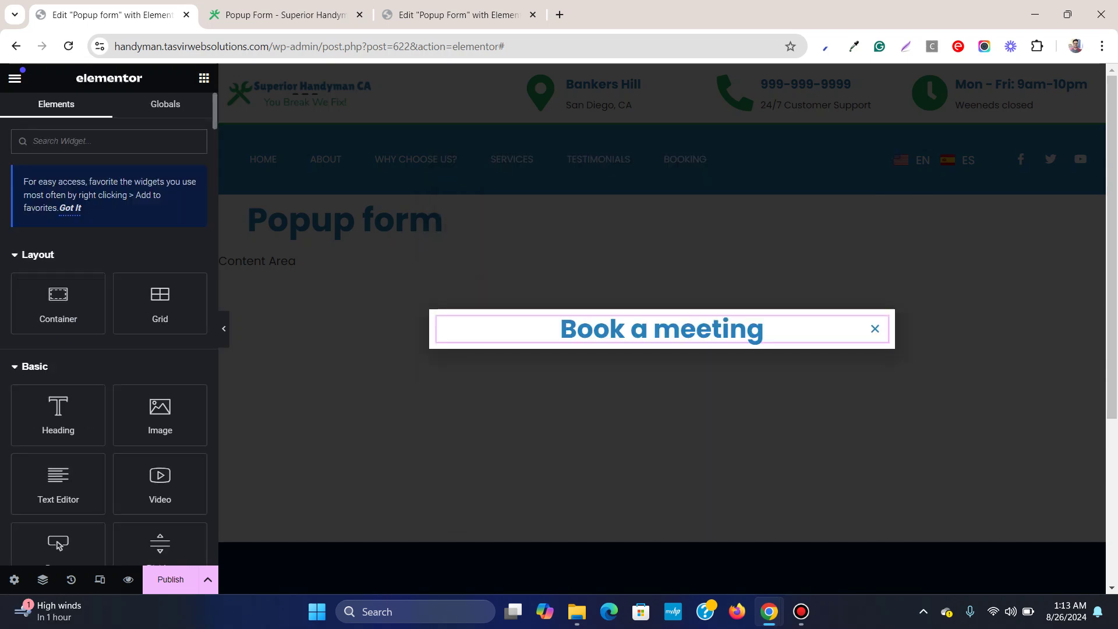
Search widgets for 'form' and drag the Form widget below the Book a meeting heading
type("form")
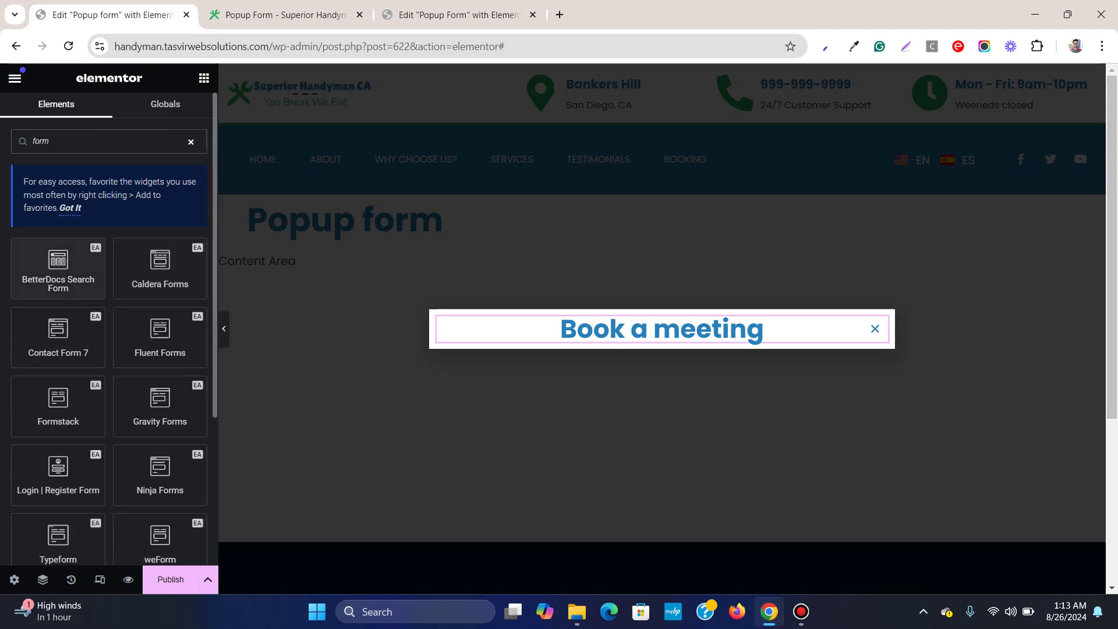
scroll(161, 326, "down", 4)
scroll(160, 326, "up", 5)
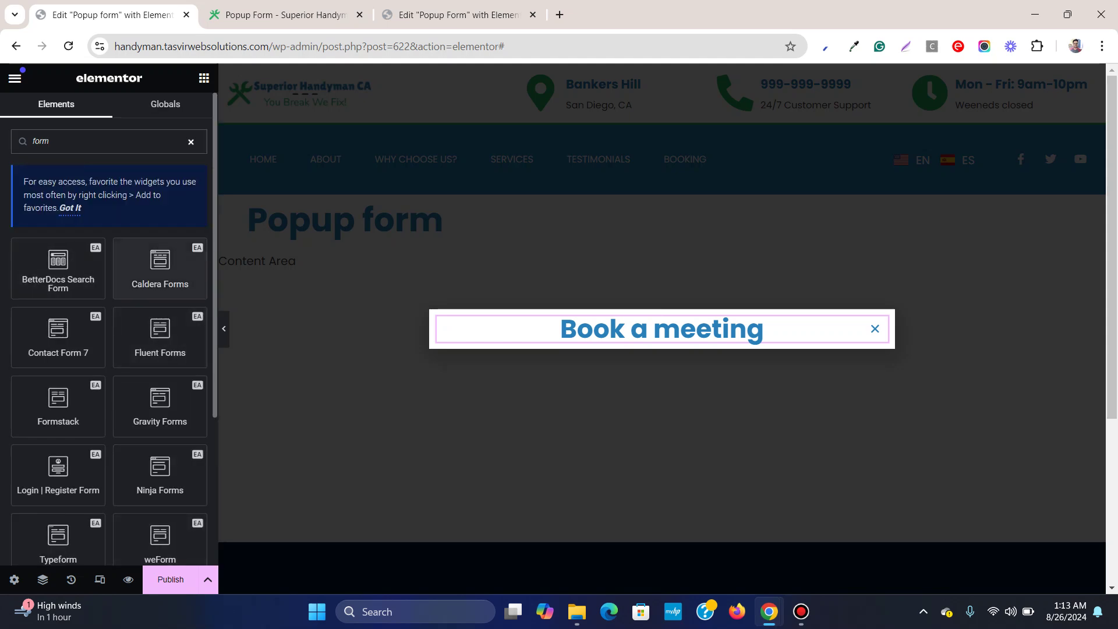
scroll(160, 268, "down", 3)
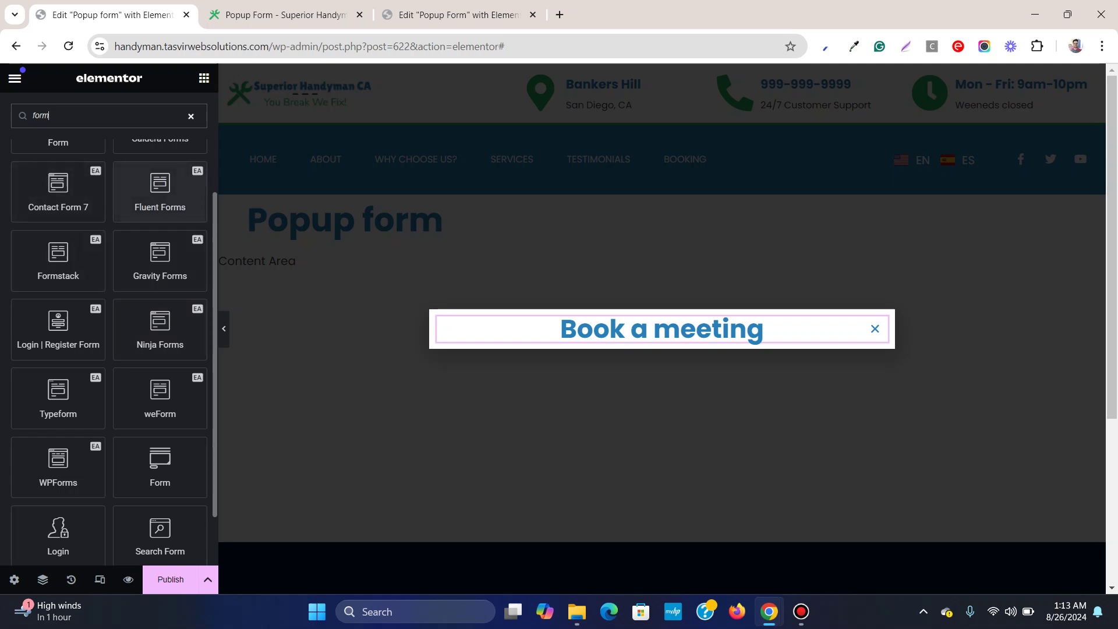
scroll(160, 193, "down", 1)
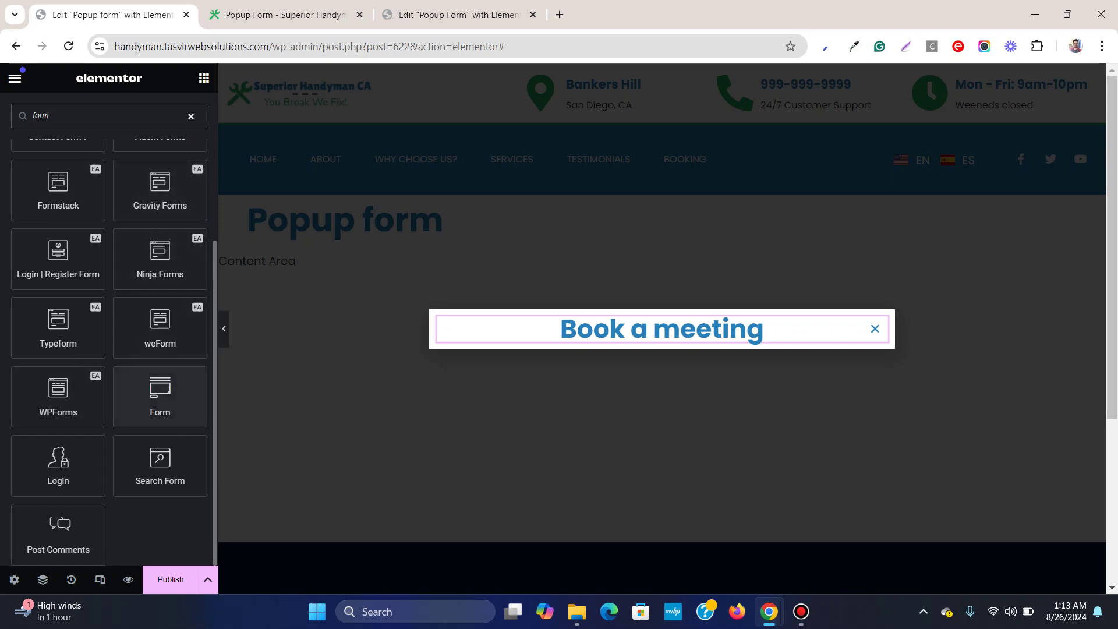
left_click_drag(160, 396, 755, 338)
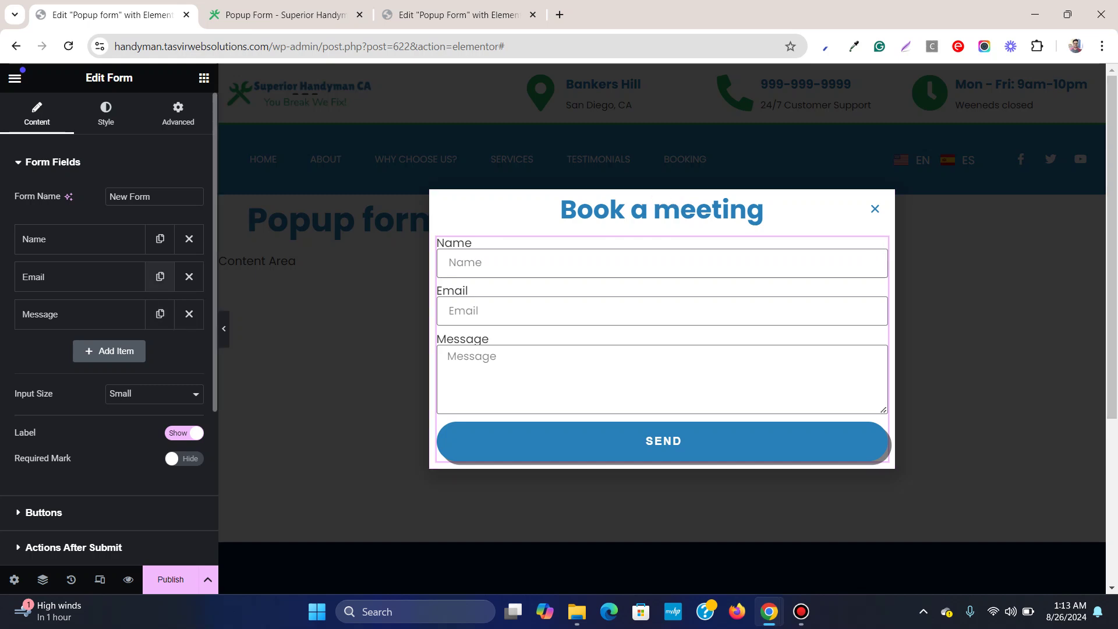
Add a Tel-type Phone field with Phone placeholder above Message and hide all field labels
left_click(108, 351)
left_click_drag(59, 352, 59, 308)
left_click(141, 403)
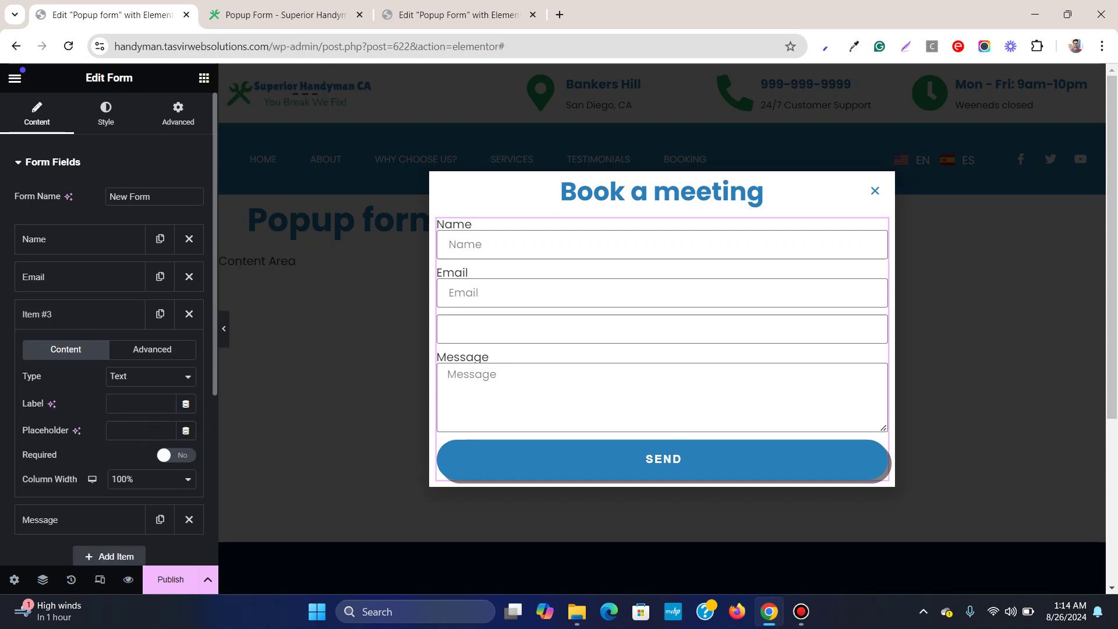
type("Phone")
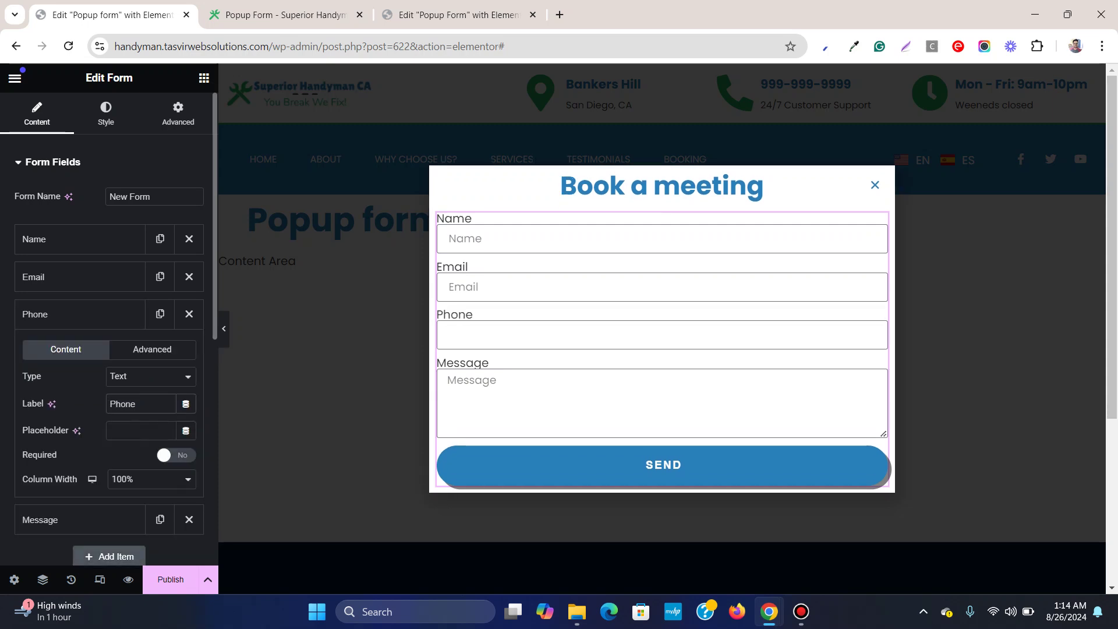
left_click(151, 376)
left_click(146, 194)
type("Phone")
left_click(80, 313)
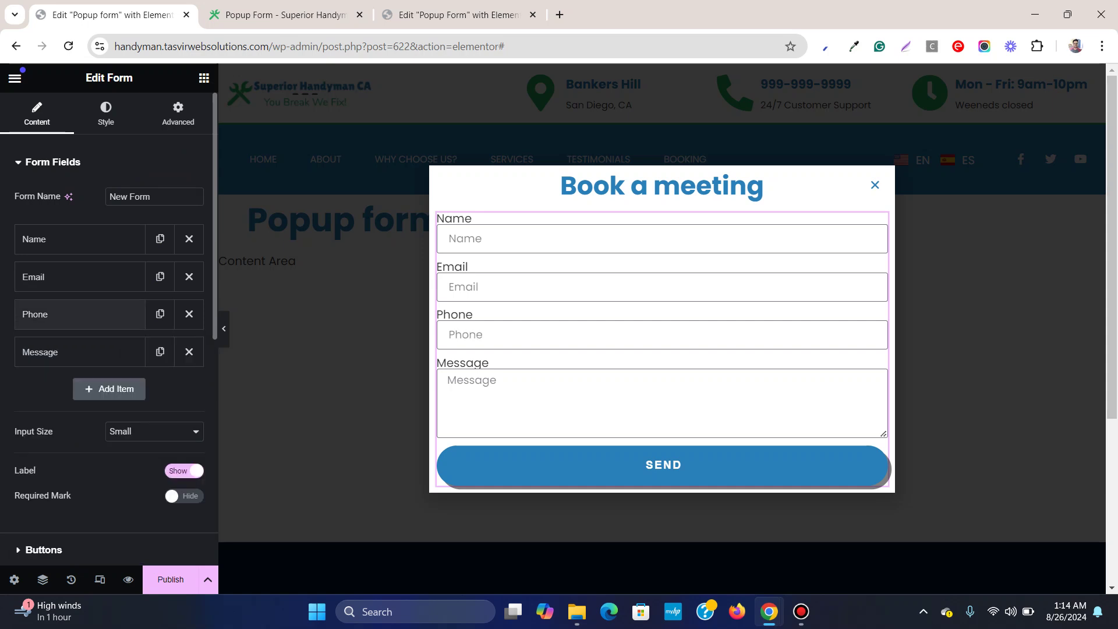
left_click(184, 470)
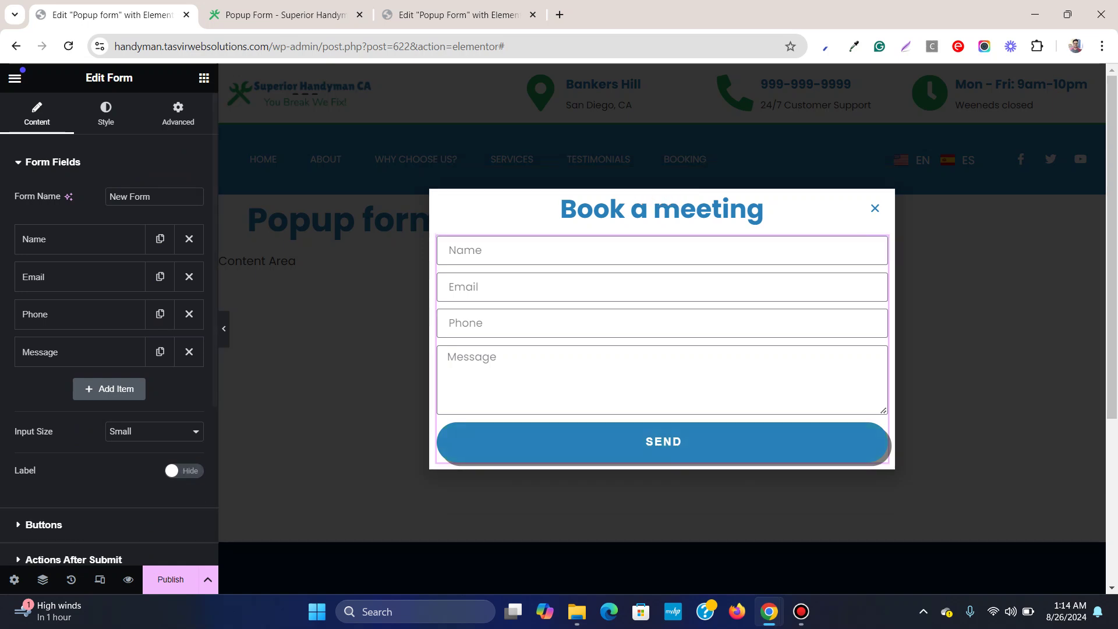
left_click(105, 114)
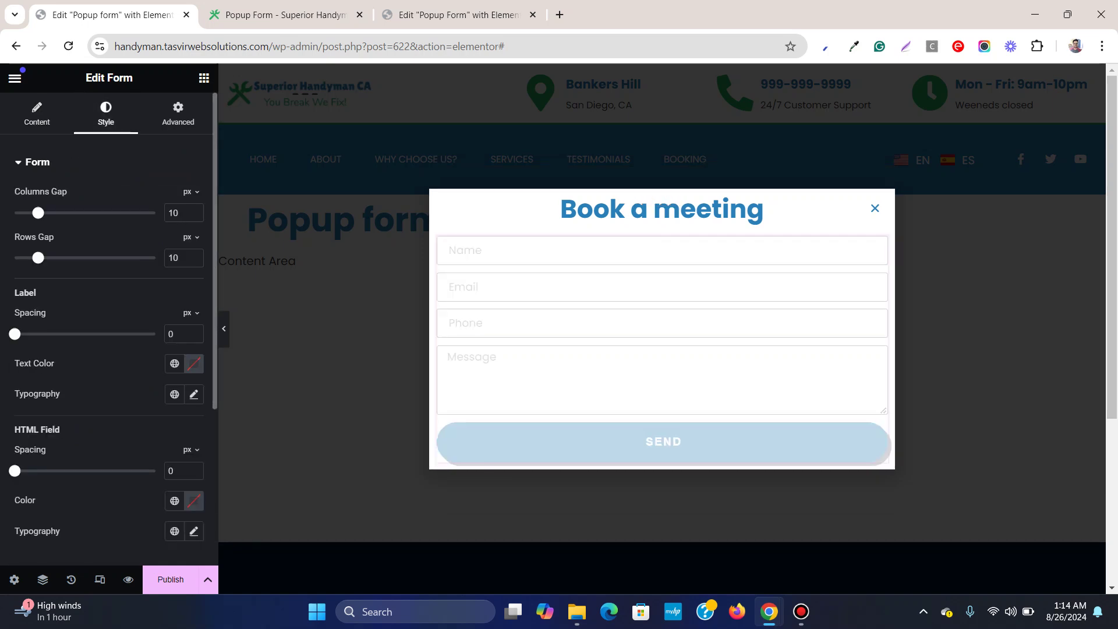
Set the form Rows Gap to 22 and the field background colour to #EFEFEF
left_click_drag(38, 258, 66, 257)
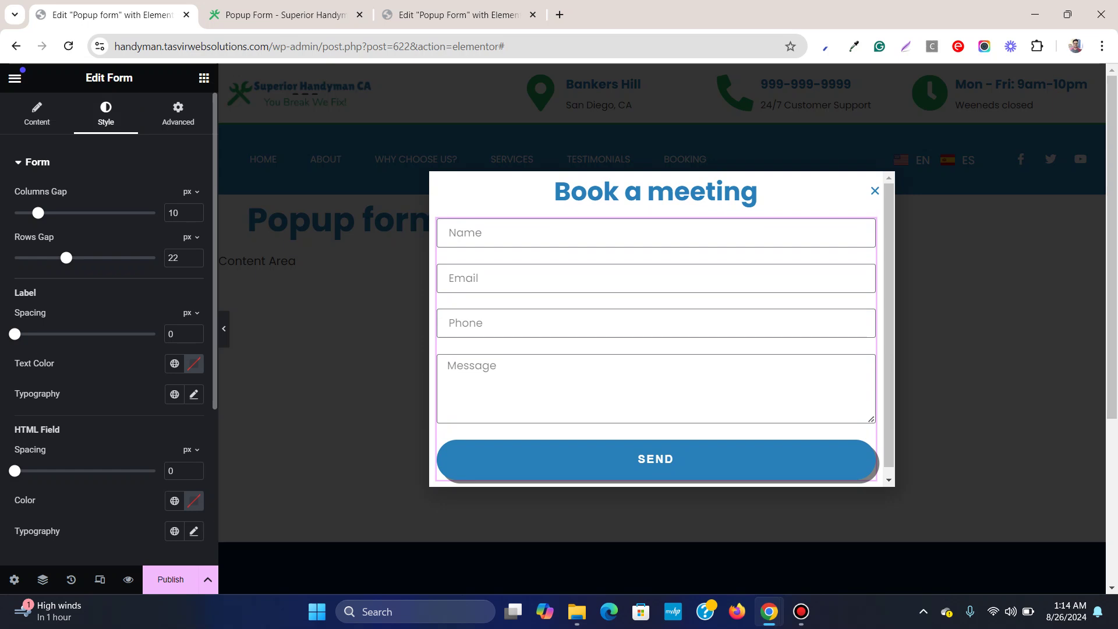
scroll(109, 320, "down", 4)
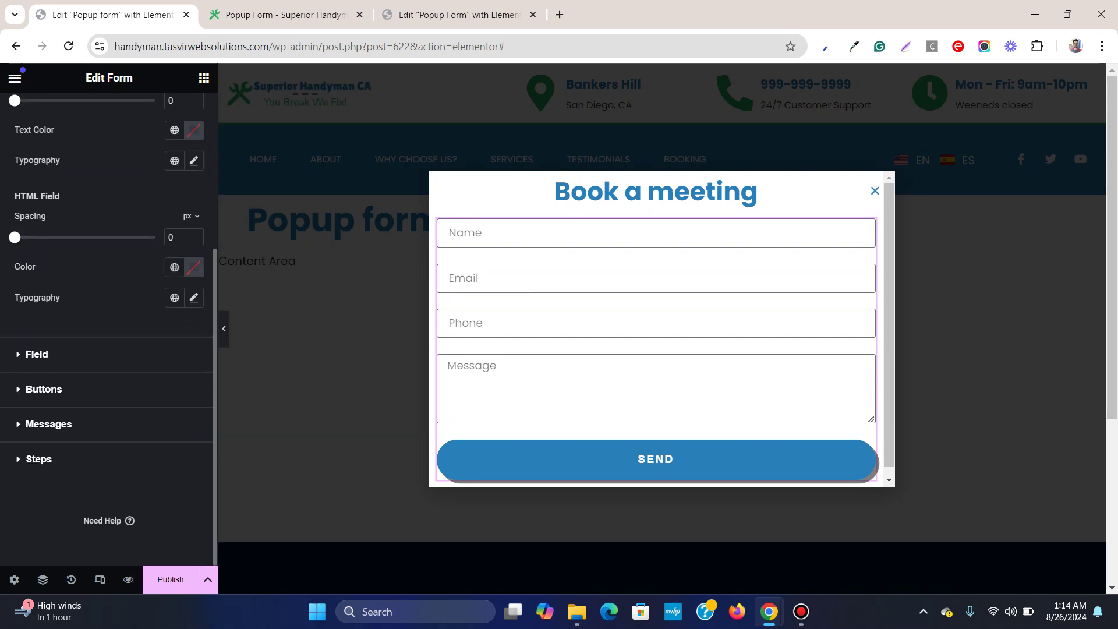
left_click(37, 354)
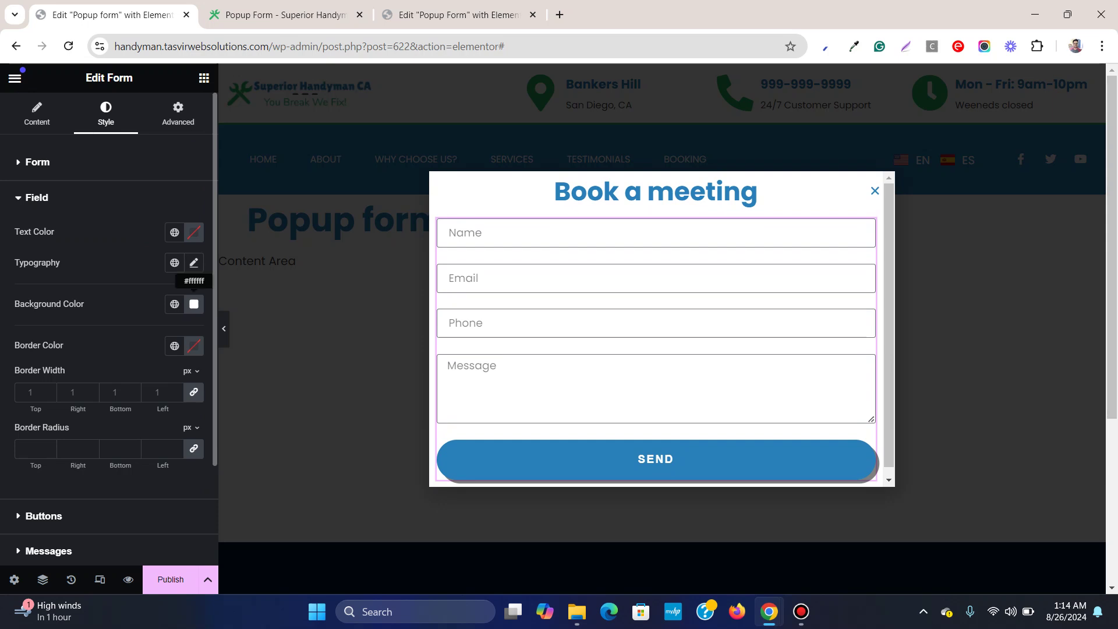
left_click(194, 303)
type("#EAEAEA")
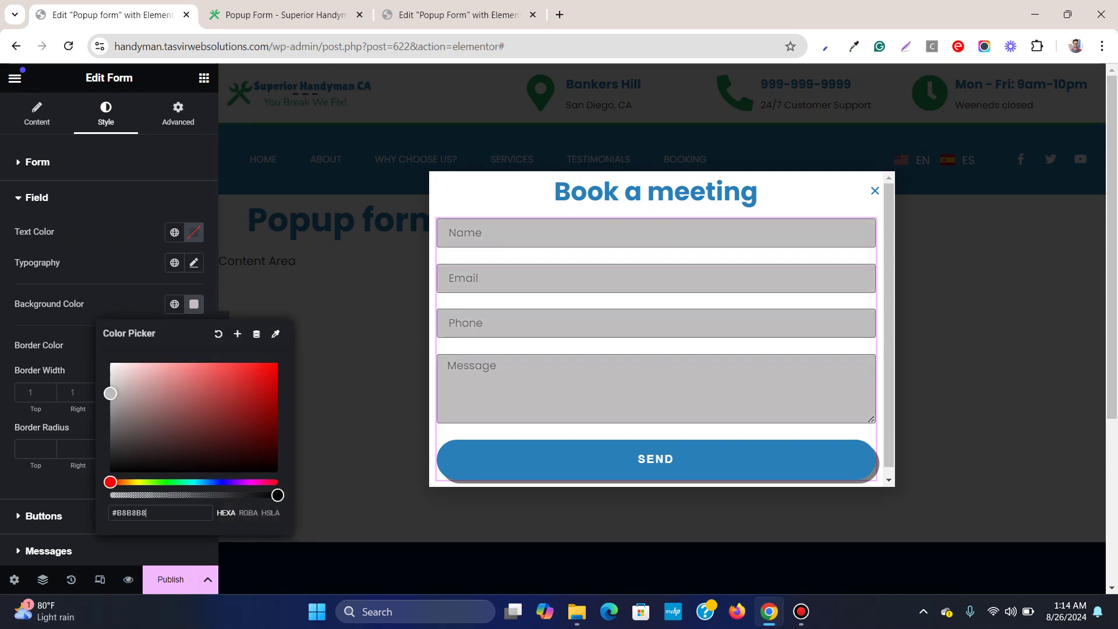
key("BackSpace")
key("BackSpace")
key("BackSpace")
key("BackSpace")
key("BackSpace")
type("FEFEF")
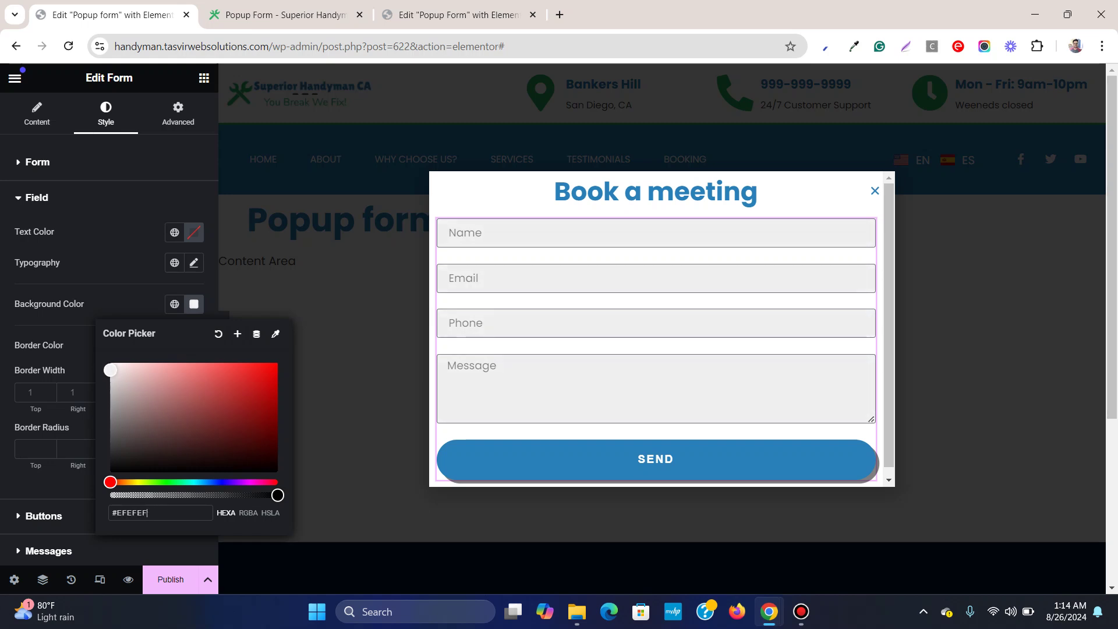
key("Escape")
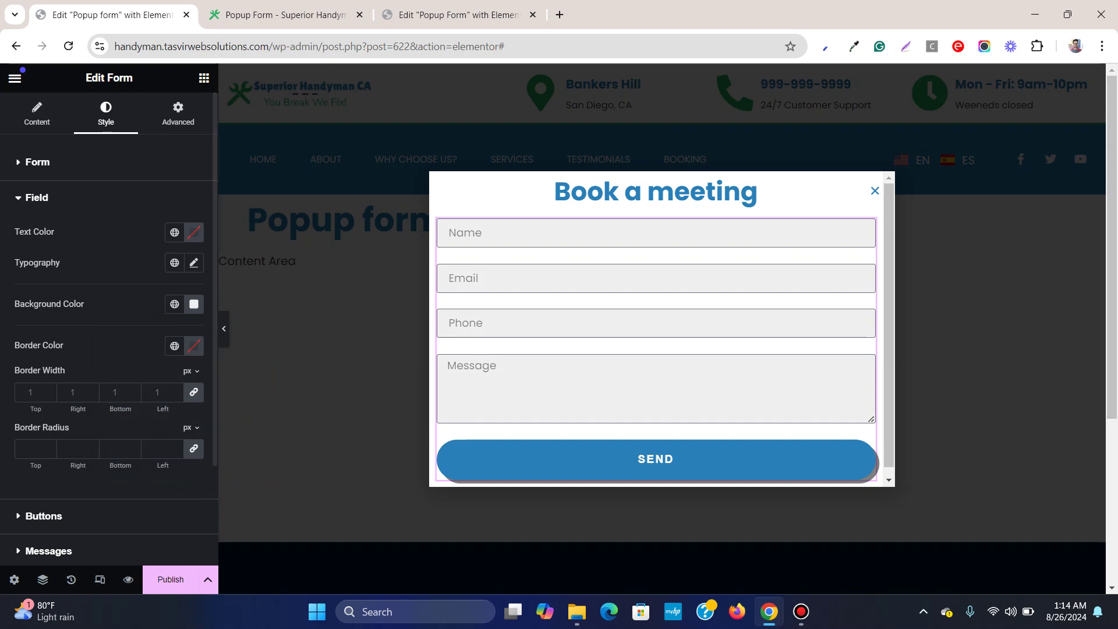
Hide and restore the editor sidebar to preview the popup, then return to the form's Content settings
left_click(223, 329)
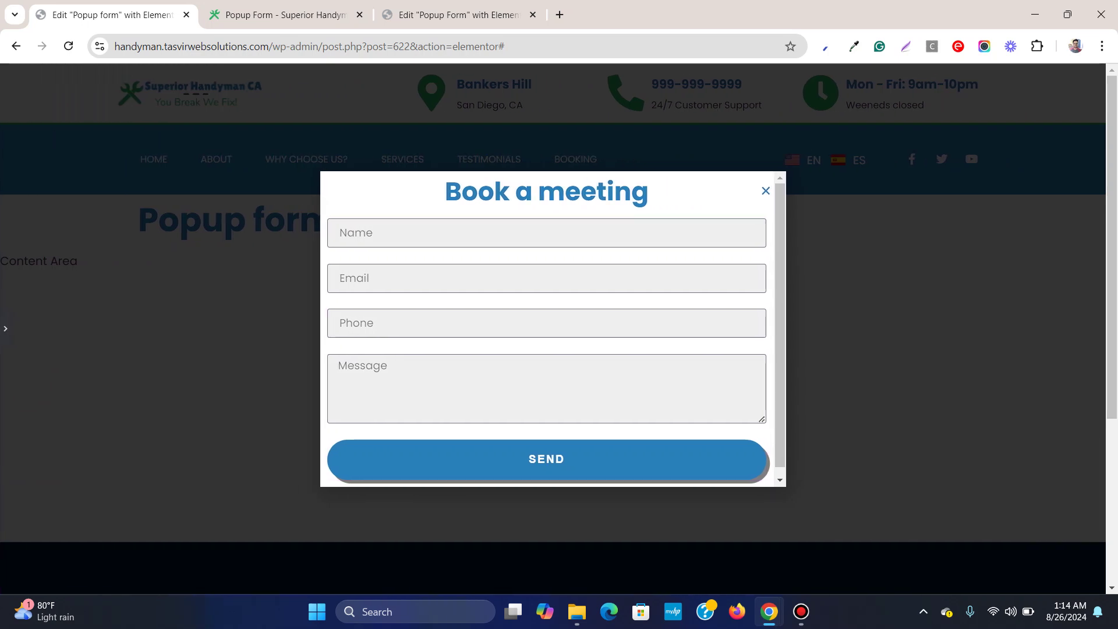
left_click(18, 328)
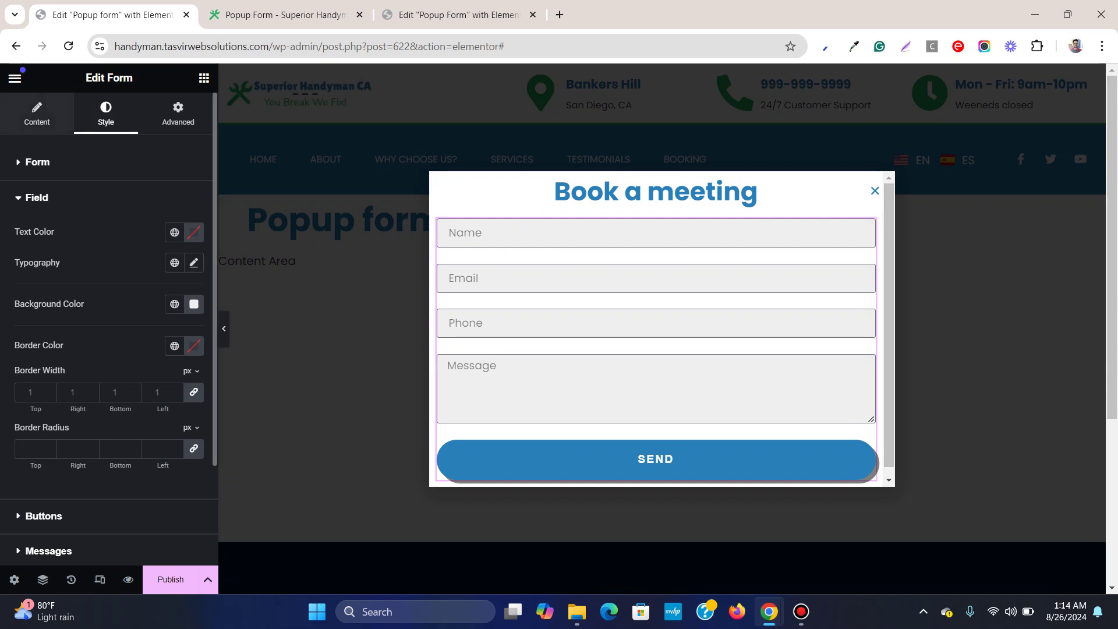
left_click(37, 114)
scroll(80, 276, "down", 4)
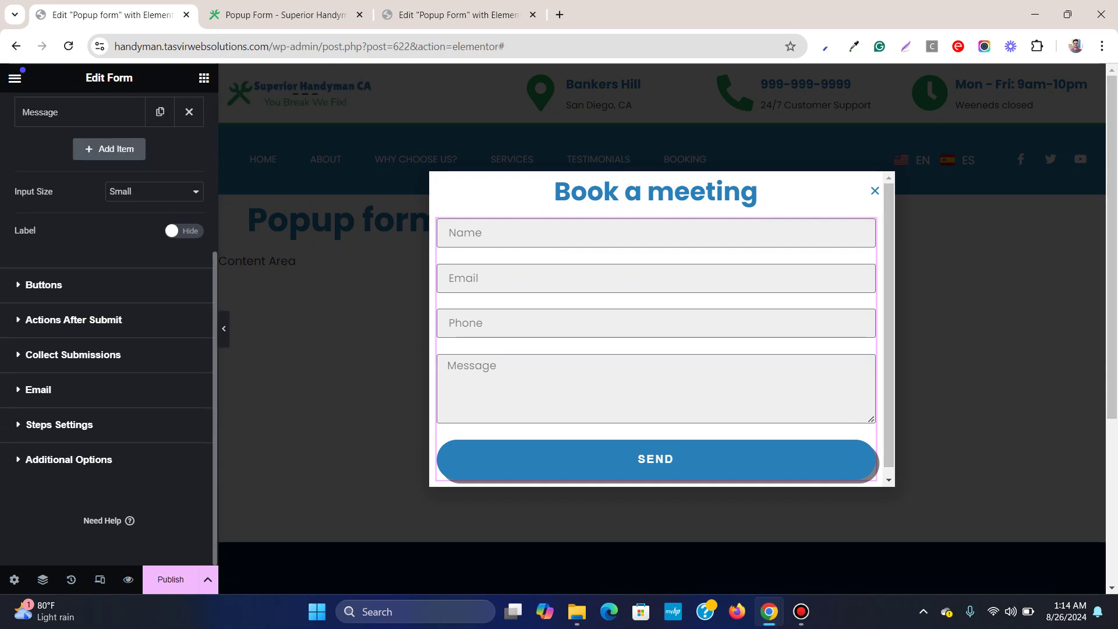
scroll(109, 314, "up", 4)
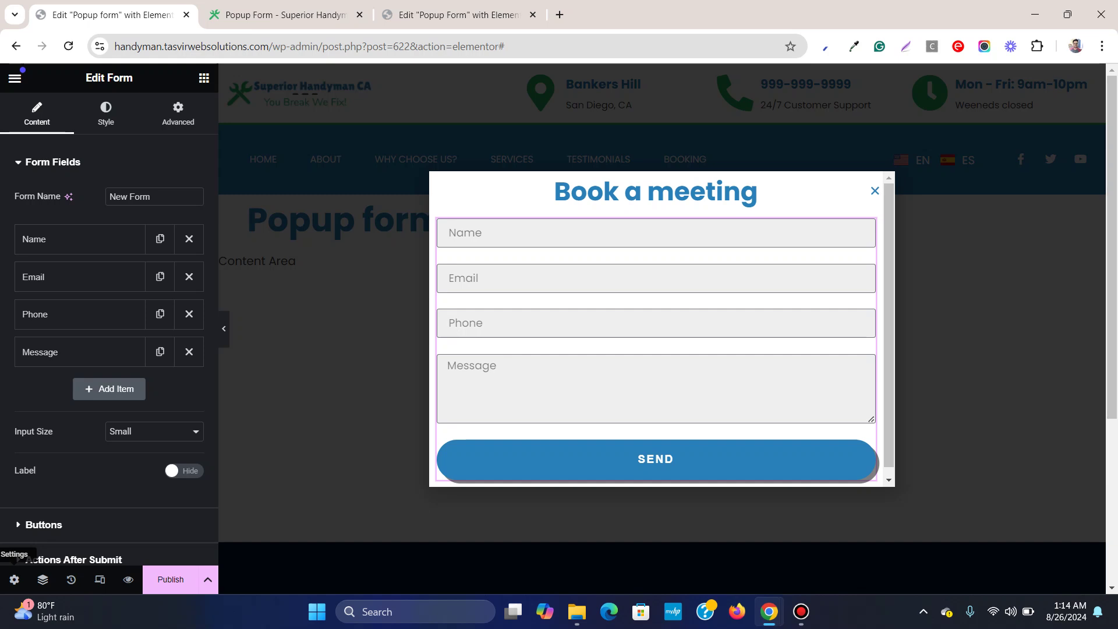
In Popup Settings, try the Custom, Fit to Content and Fit to Screen height options
left_click(14, 579)
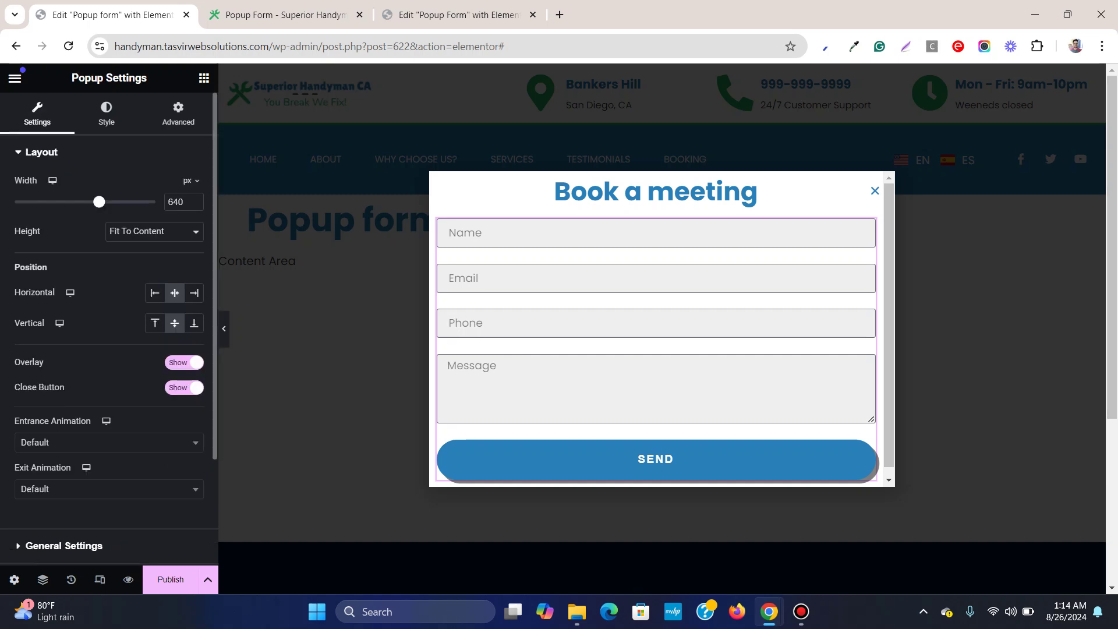
left_click(154, 231)
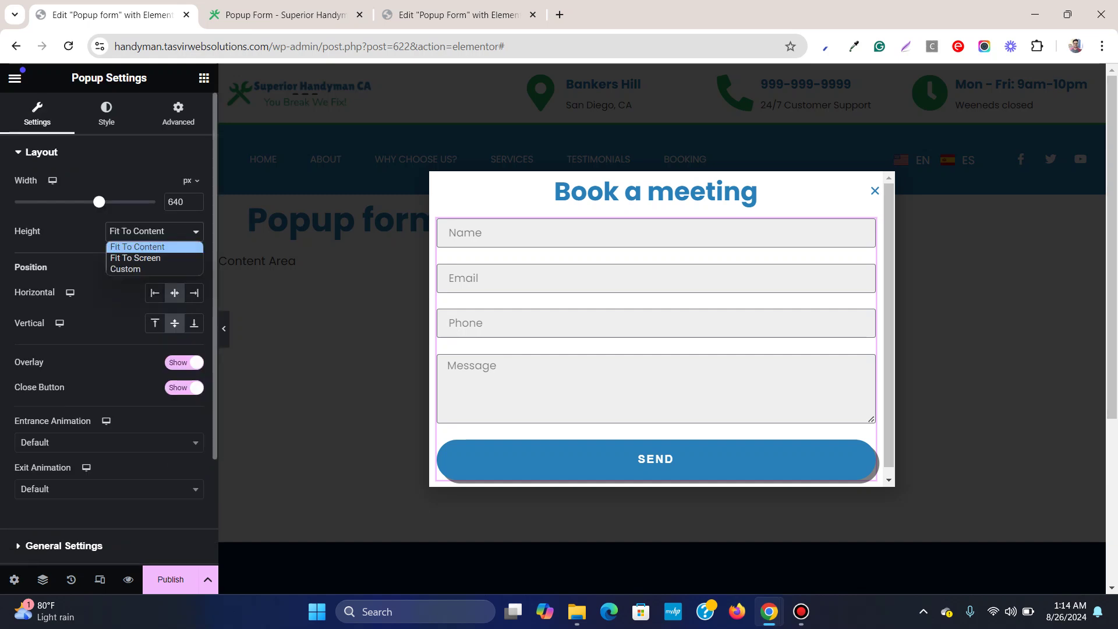
left_click(139, 268)
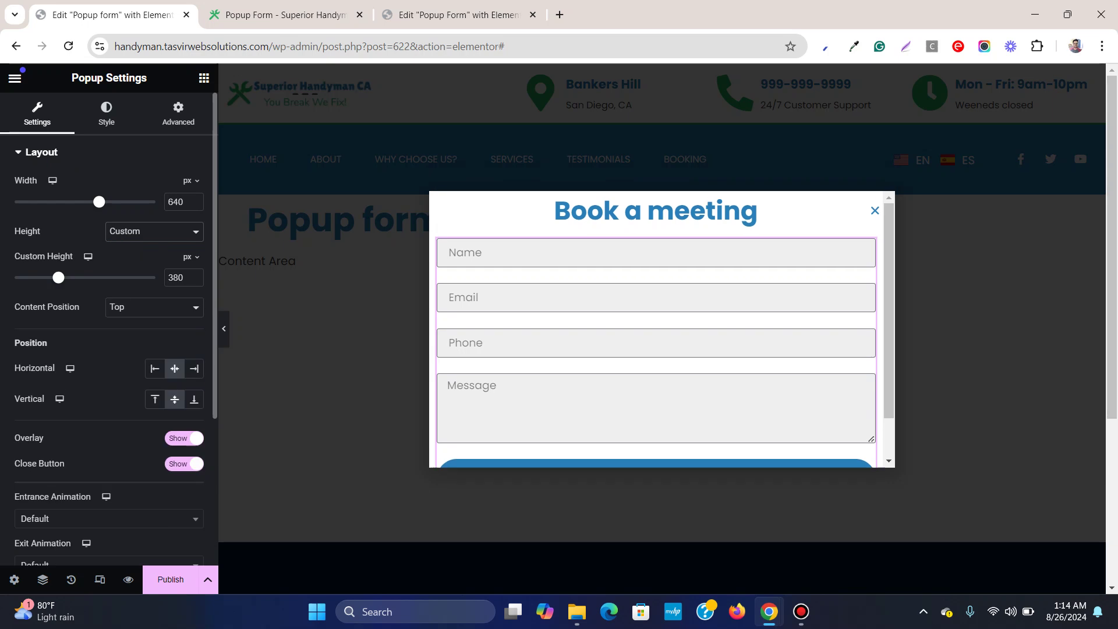
left_click(154, 231)
left_click(140, 244)
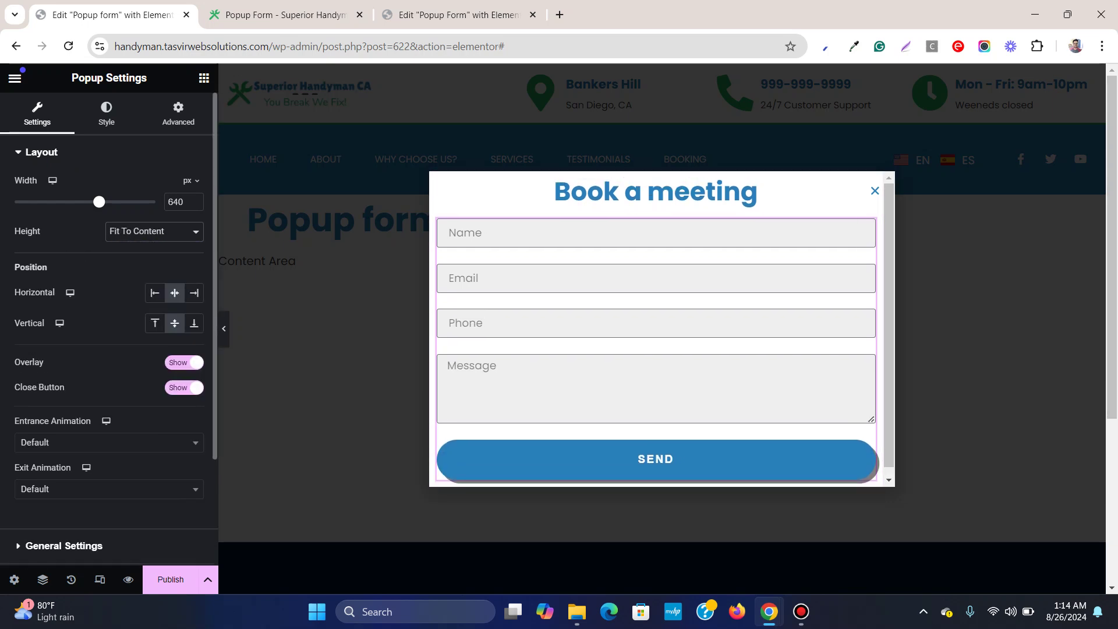
left_click(154, 231)
left_click(140, 257)
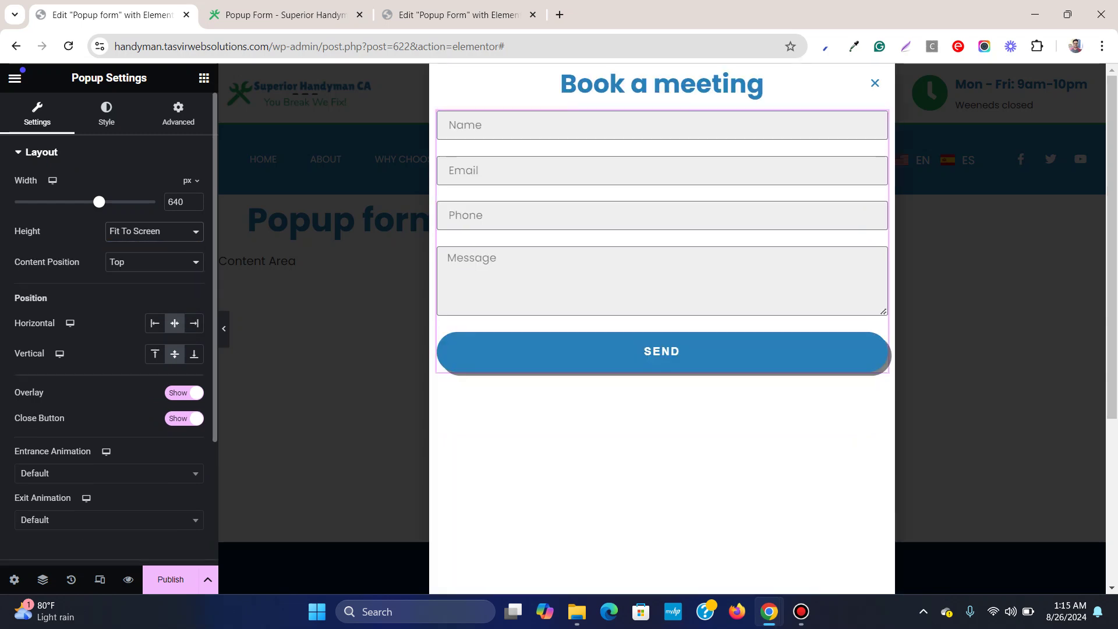
left_click(154, 231)
left_click(140, 245)
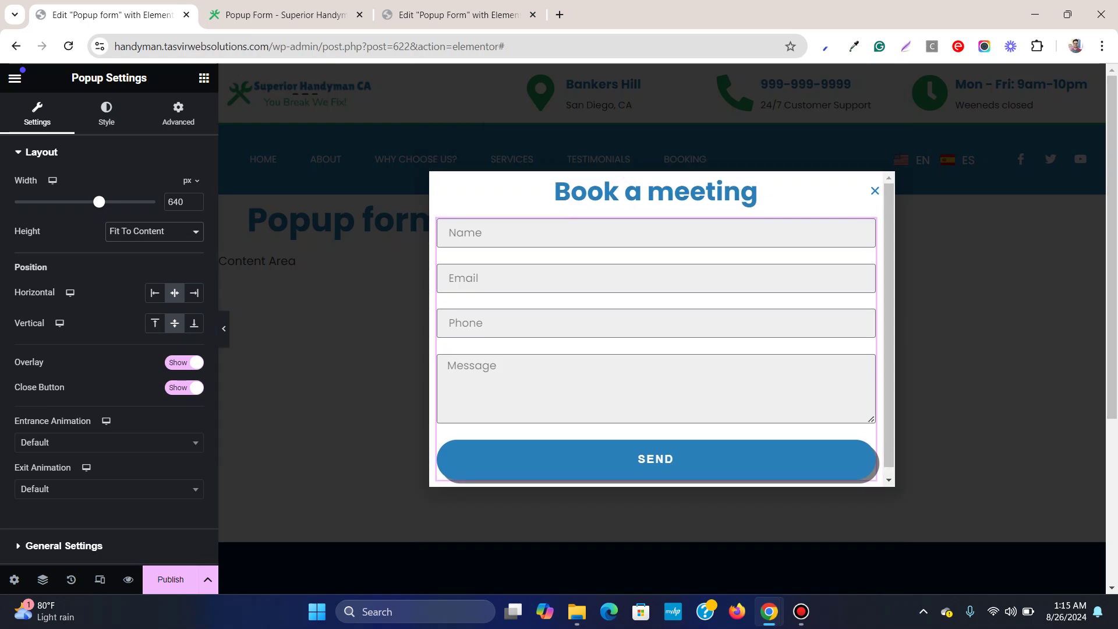
Set the popup height to Custom at 482 px so the SEND button fits
left_click(154, 231)
left_click(125, 269)
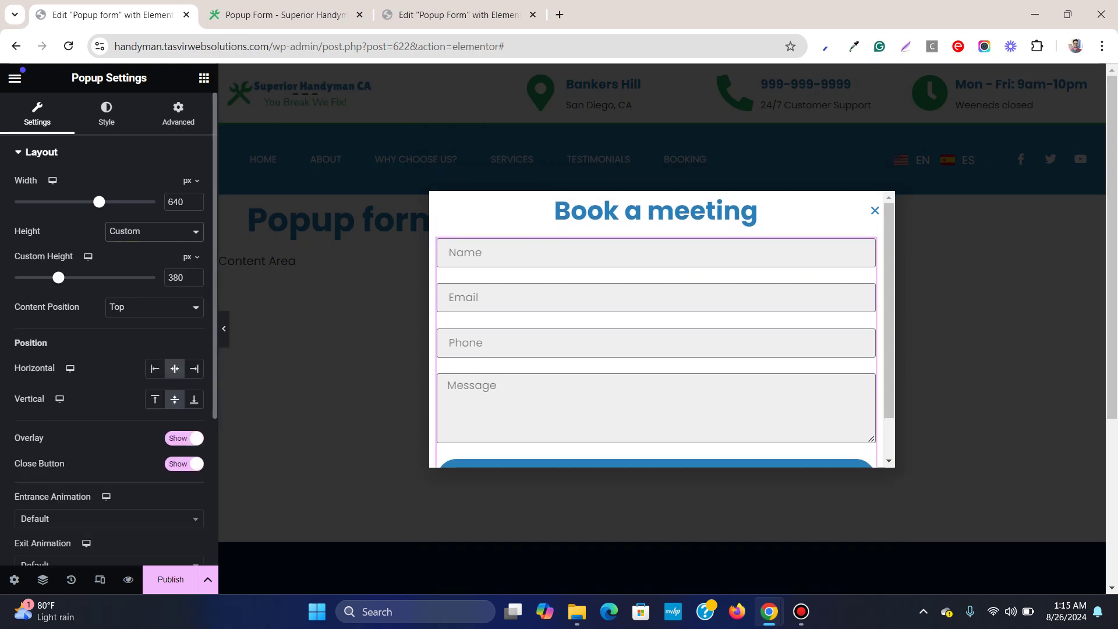
left_click_drag(58, 278, 74, 277)
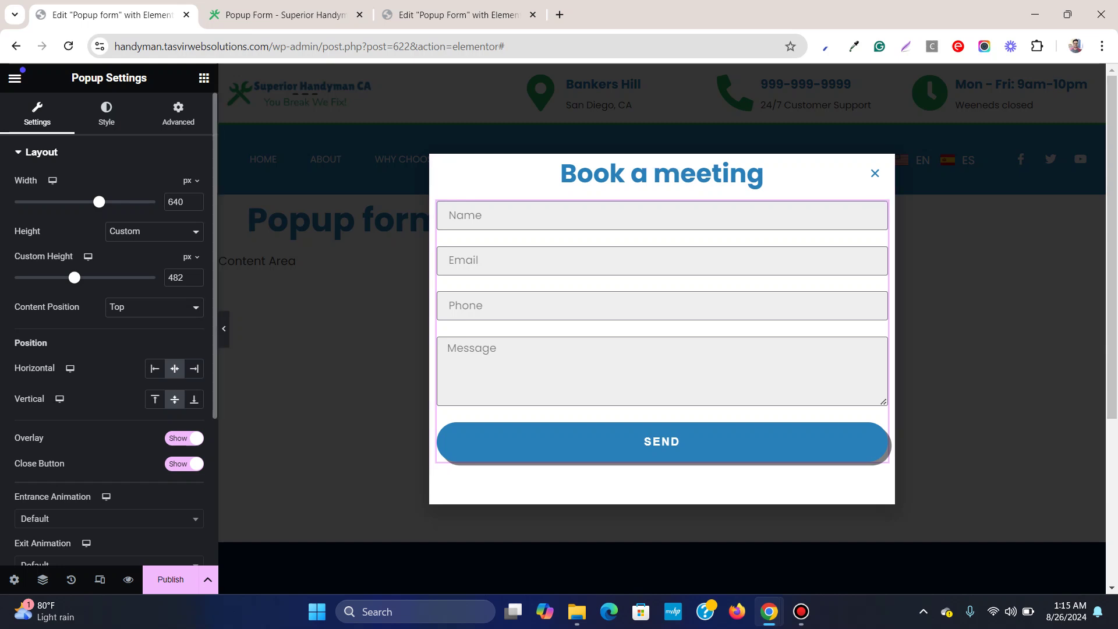
scroll(109, 349, "down", 3)
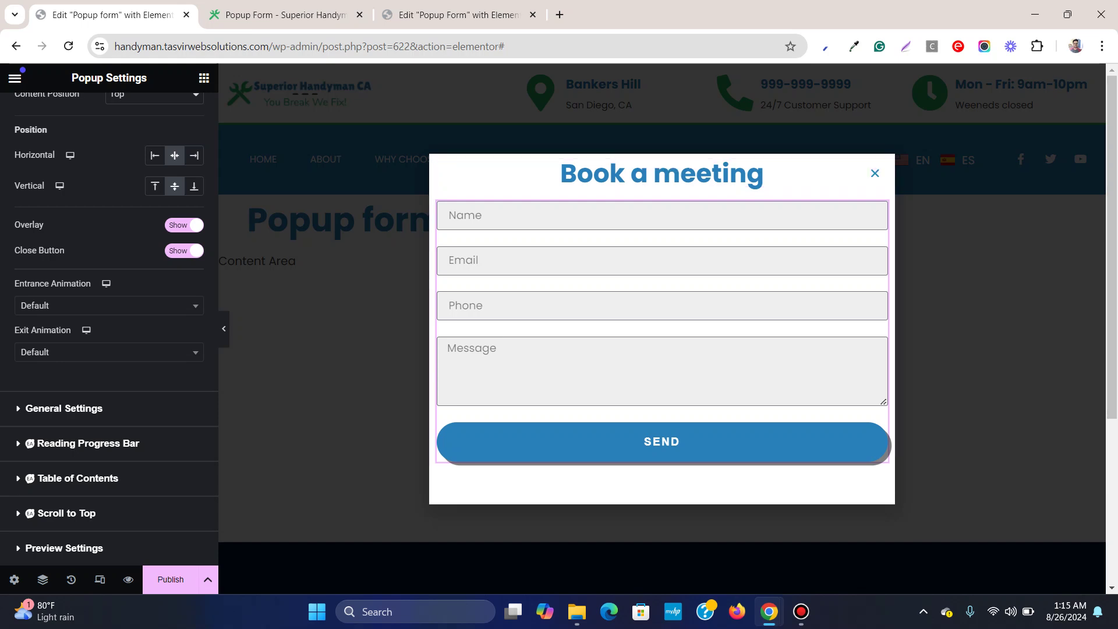
Give the Book a meeting heading a 24 px top margin
left_click(876, 169)
left_click(178, 114)
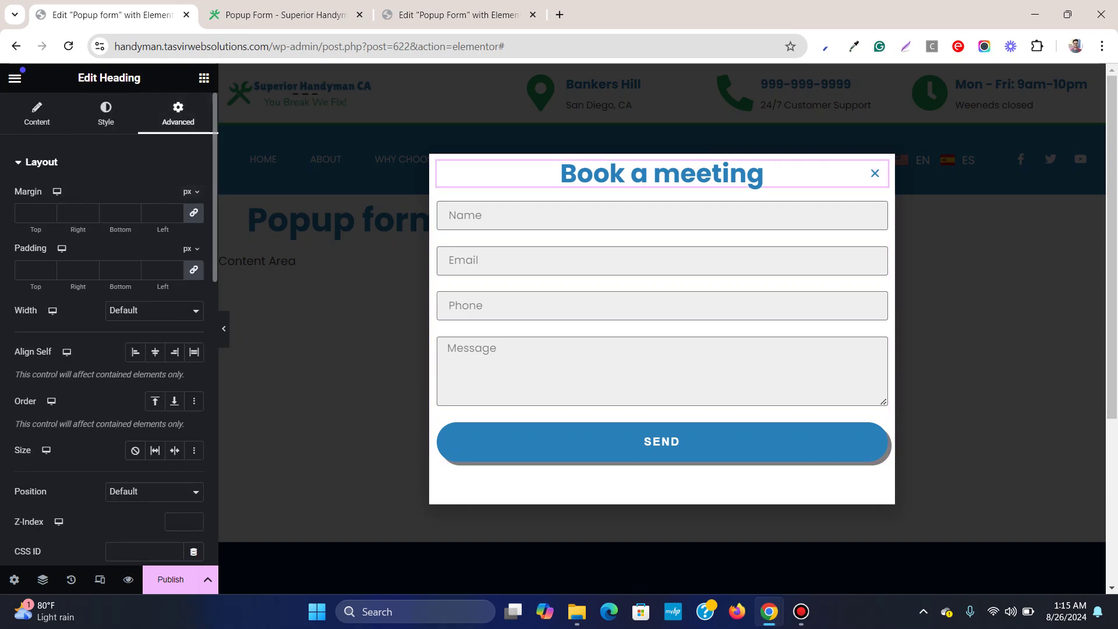
key("Up")
key("Up")
key("Up")
key("Up")
key("Up")
key("Up")
key("Up")
key("Up")
key("Up")
key("Up")
key("Up")
key("Up")
key("Up")
key("Up")
key("Up")
key("Up")
key("Up")
key("Up")
key("Up")
key("Up")
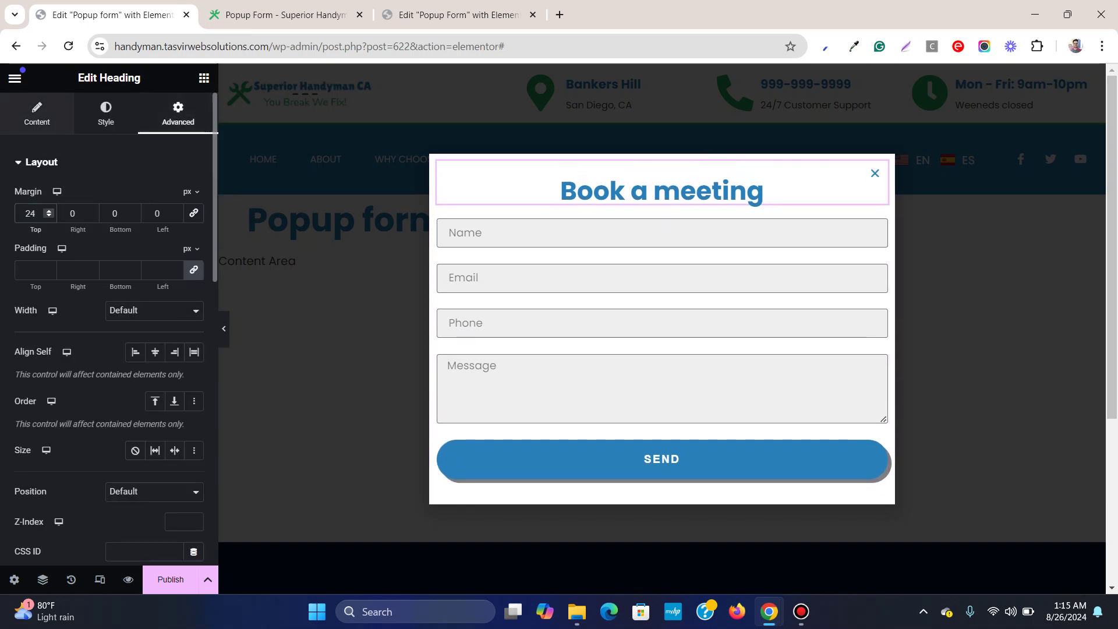
left_click(36, 113)
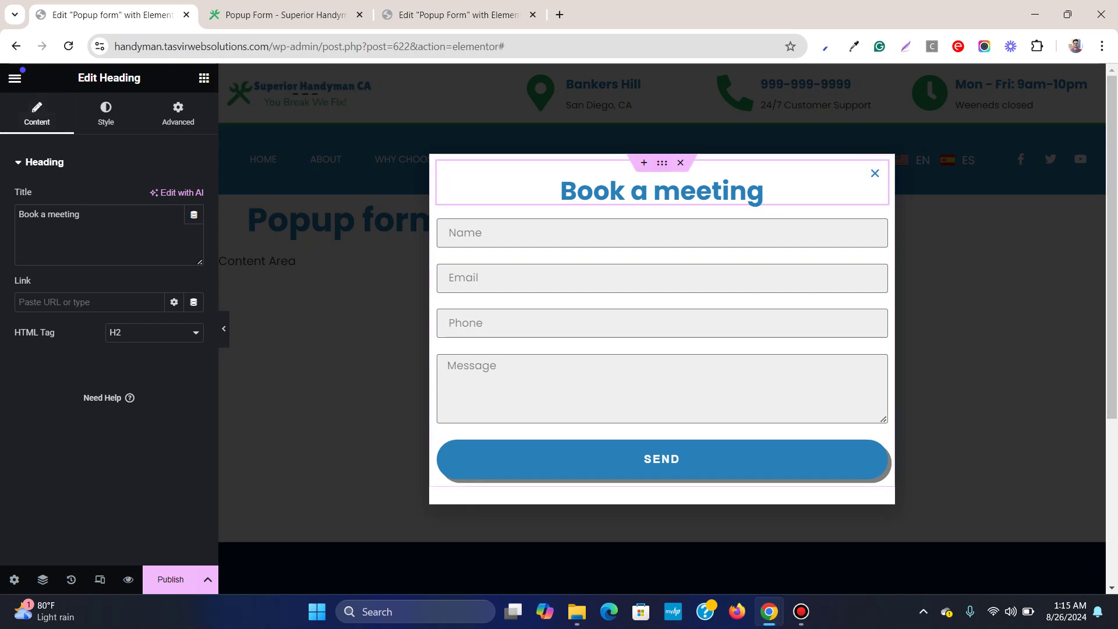
Return to the popup's settings and expand its general section
left_click(14, 579)
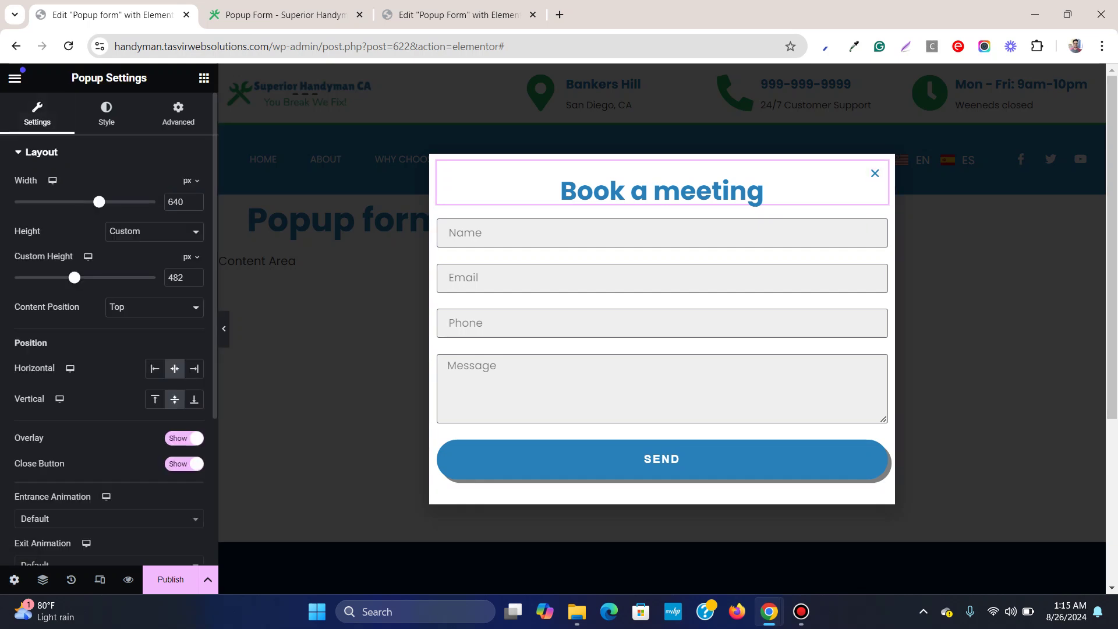
scroll(69, 368, "down", 4)
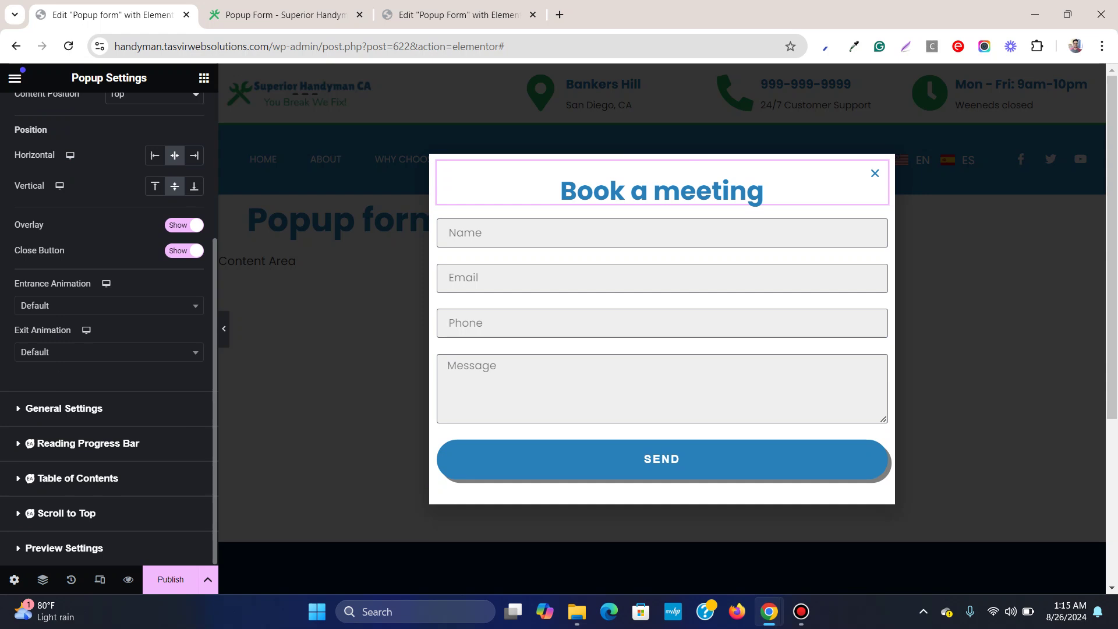
left_click(64, 408)
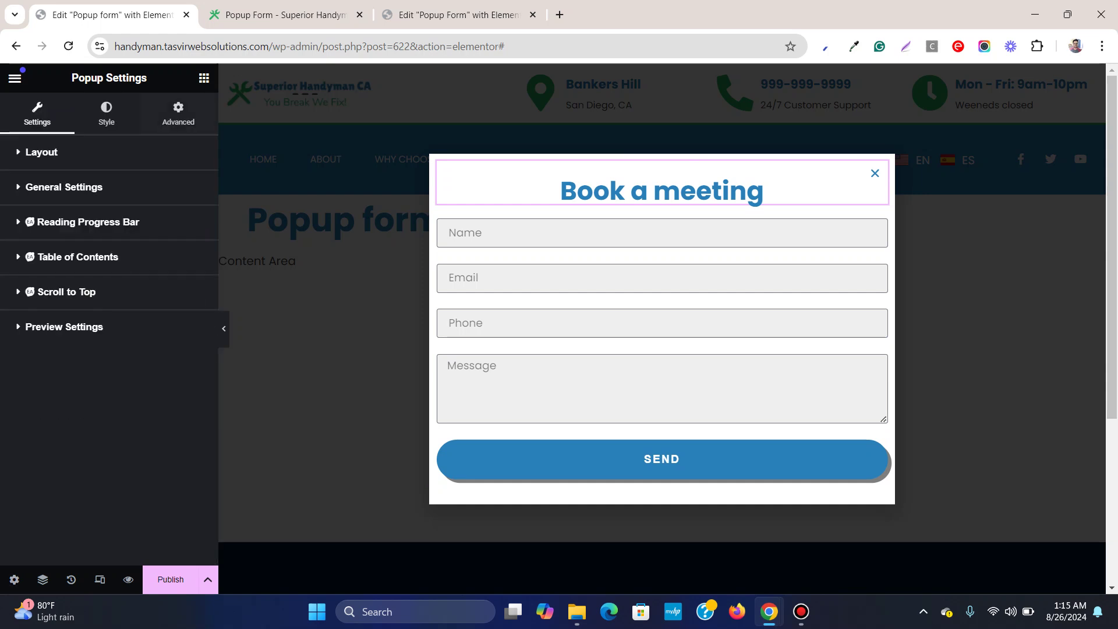
Turn on Prevent Closing on Overlay and Prevent Closing on ESC key in the popup's Advanced settings
left_click(179, 113)
left_click(49, 425)
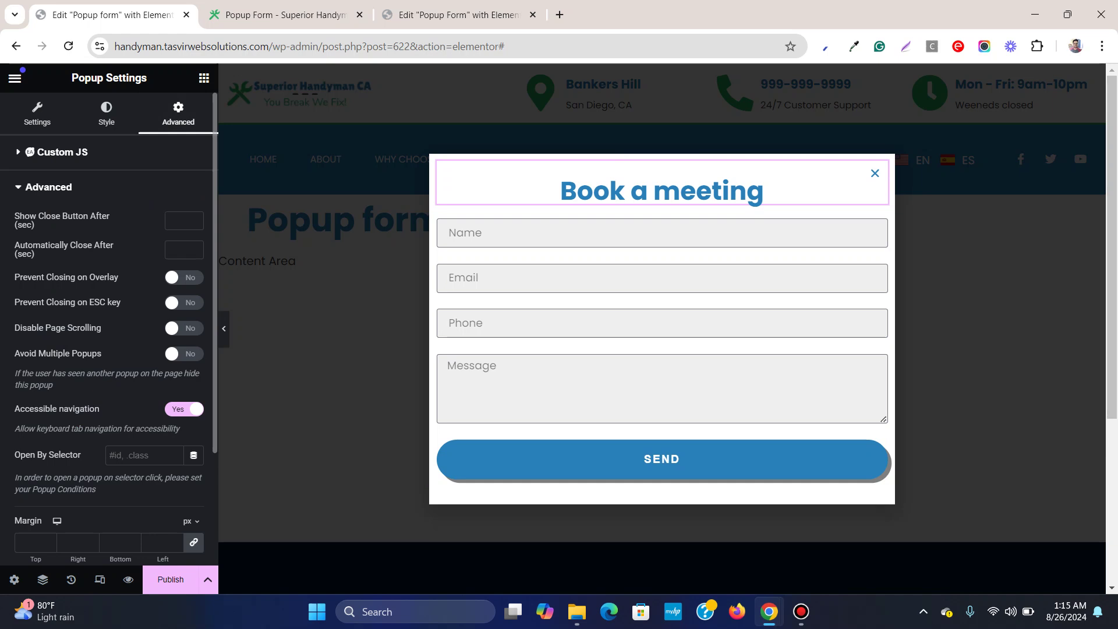
left_click(184, 277)
left_click(183, 302)
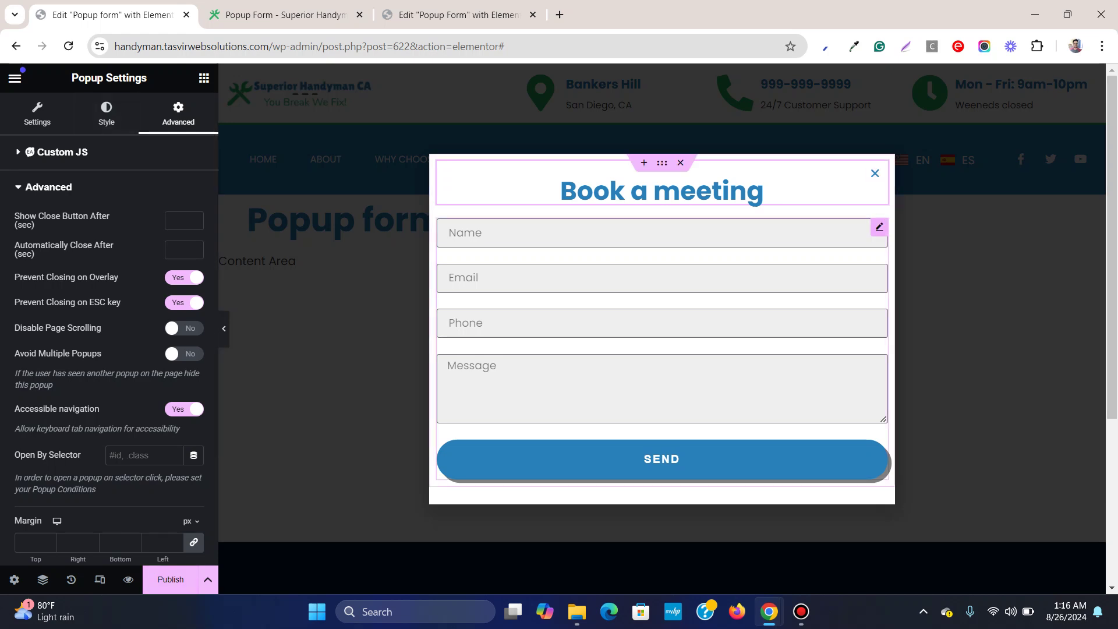
left_click(879, 227)
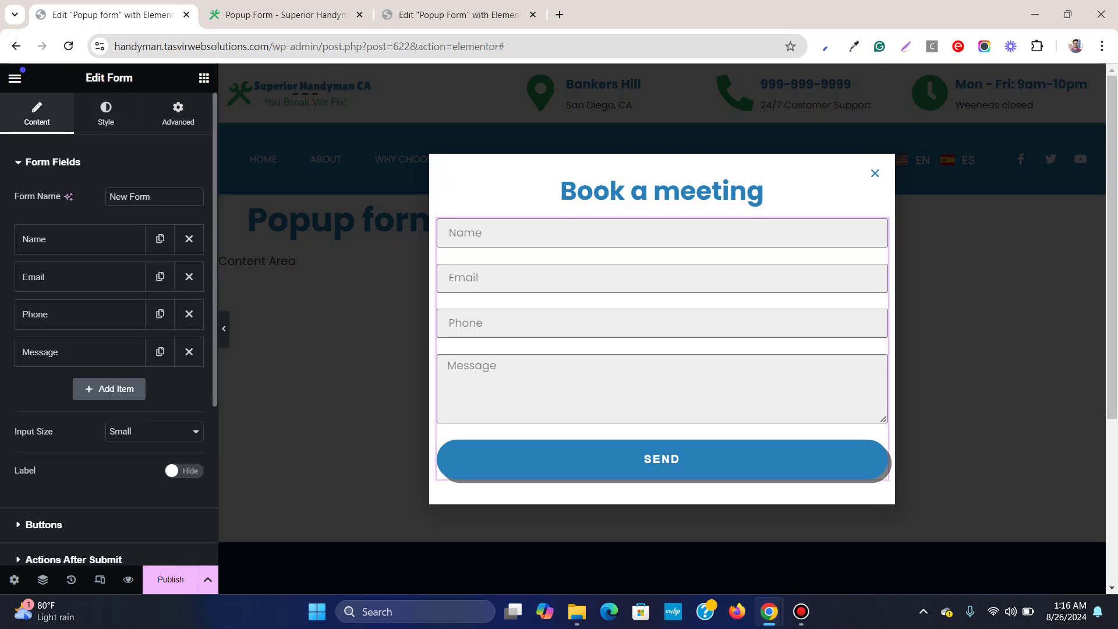
Review the form's Collect Submissions and Email after-submit action settings
scroll(109, 326, "down", 4)
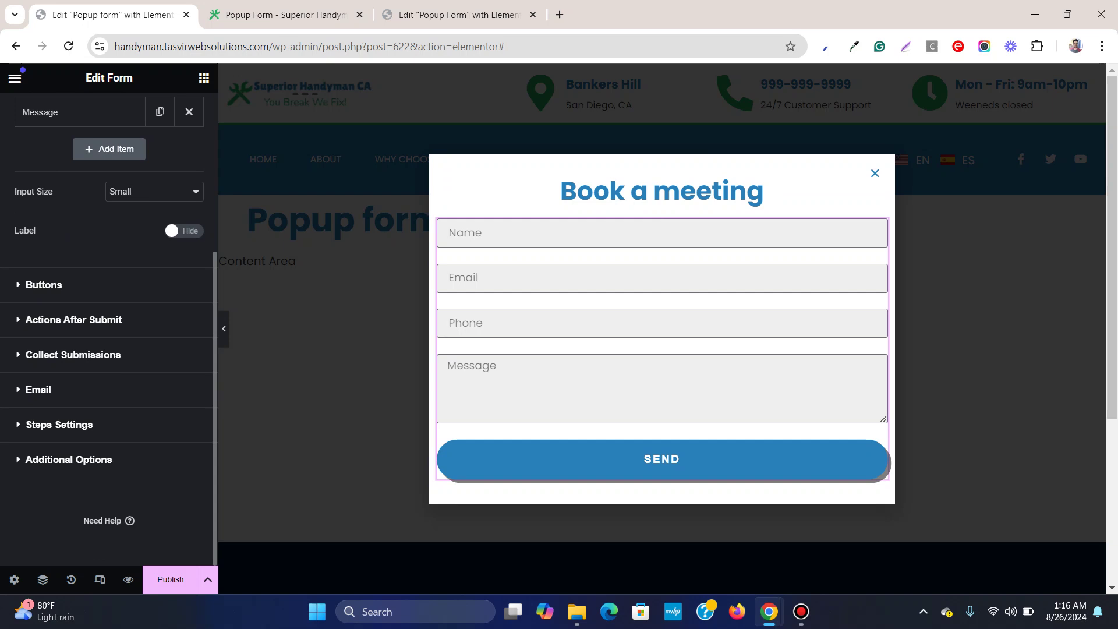
left_click(73, 320)
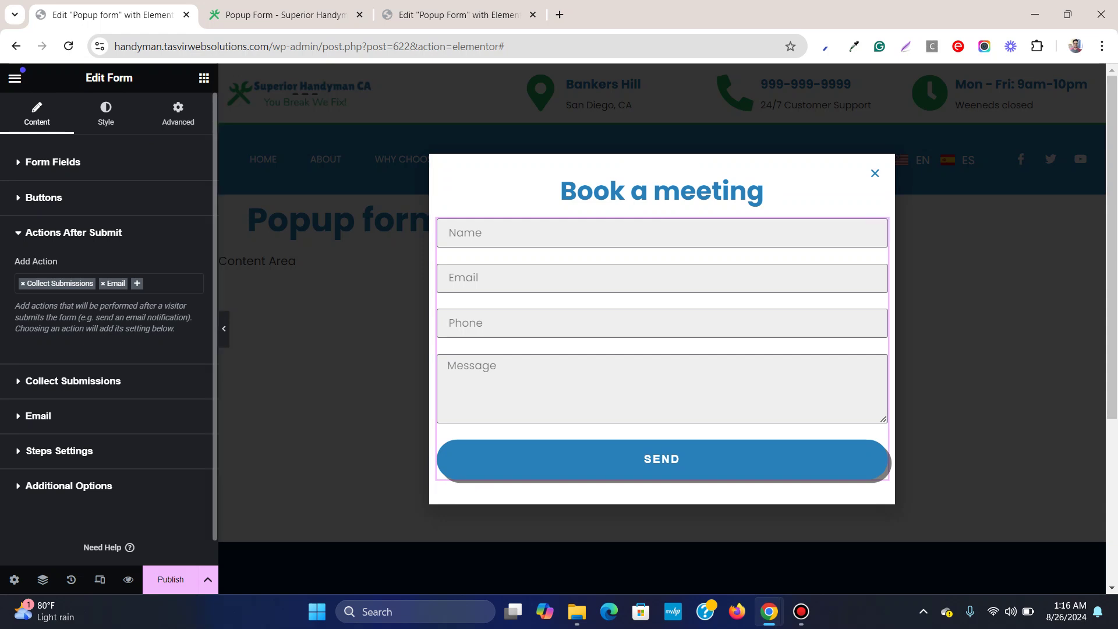
left_click(72, 380)
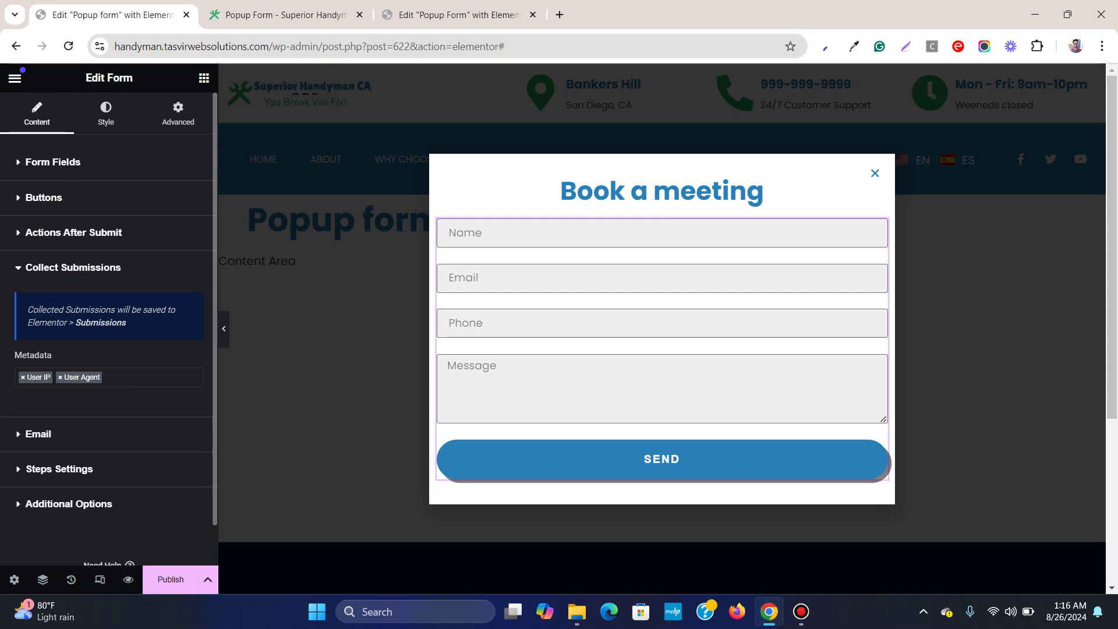
left_click(73, 267)
left_click(73, 302)
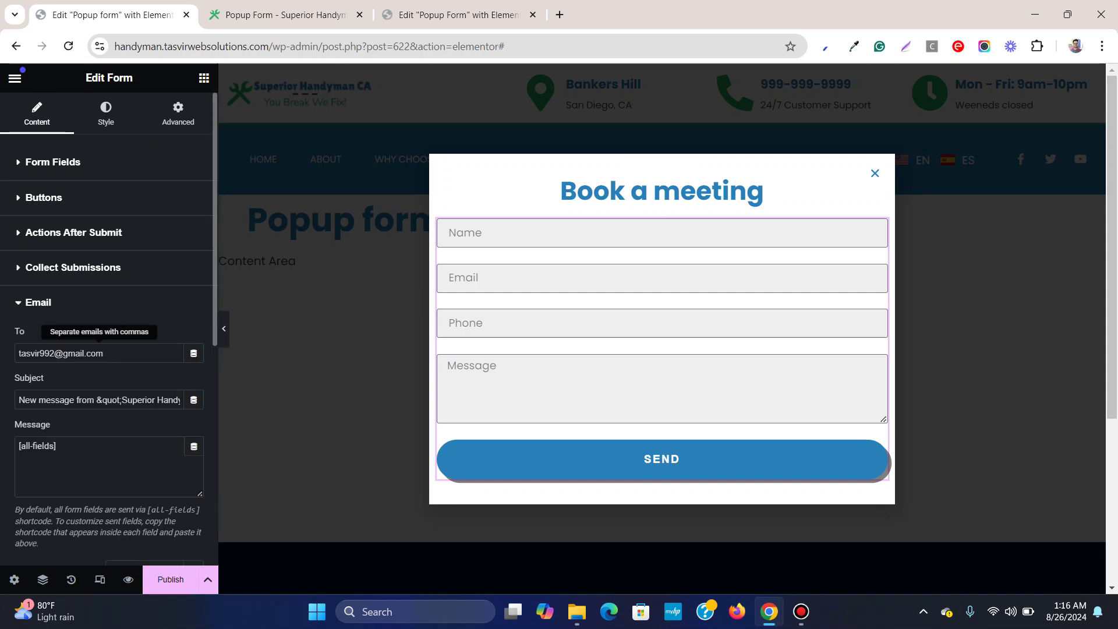
left_click(73, 302)
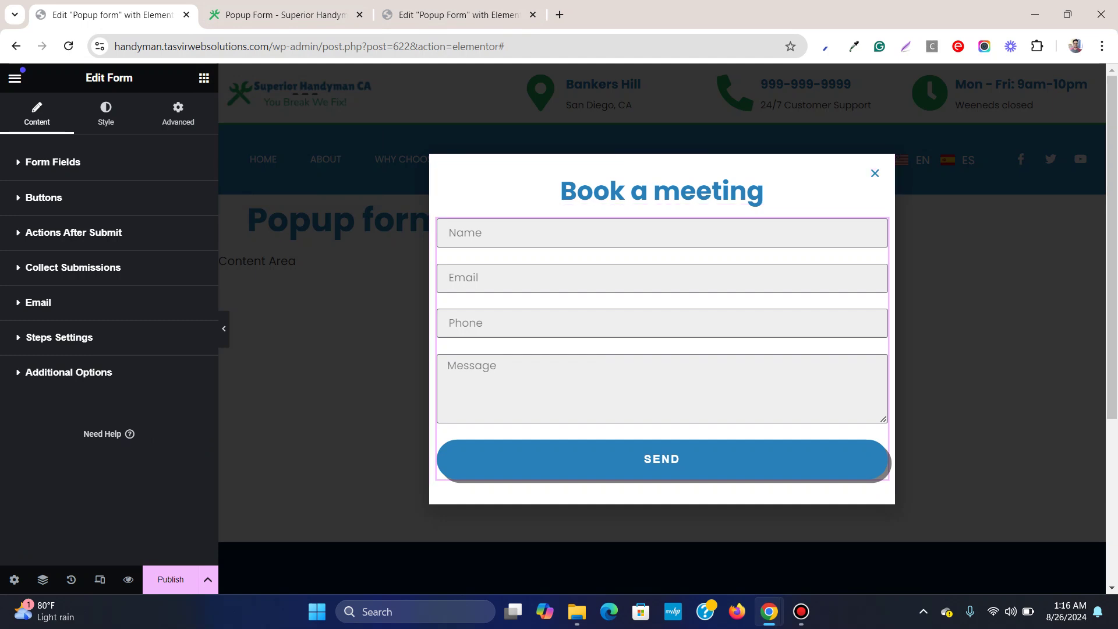
left_click(73, 232)
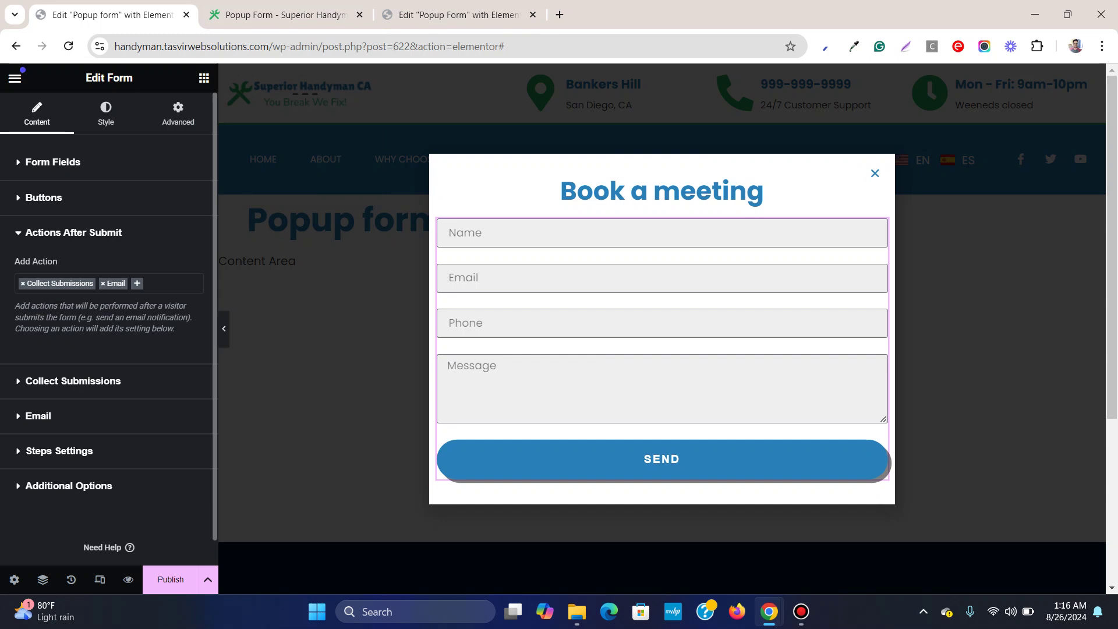
Add a Popup after-submit action to the form with its Action set to Close Popup
left_click(169, 283)
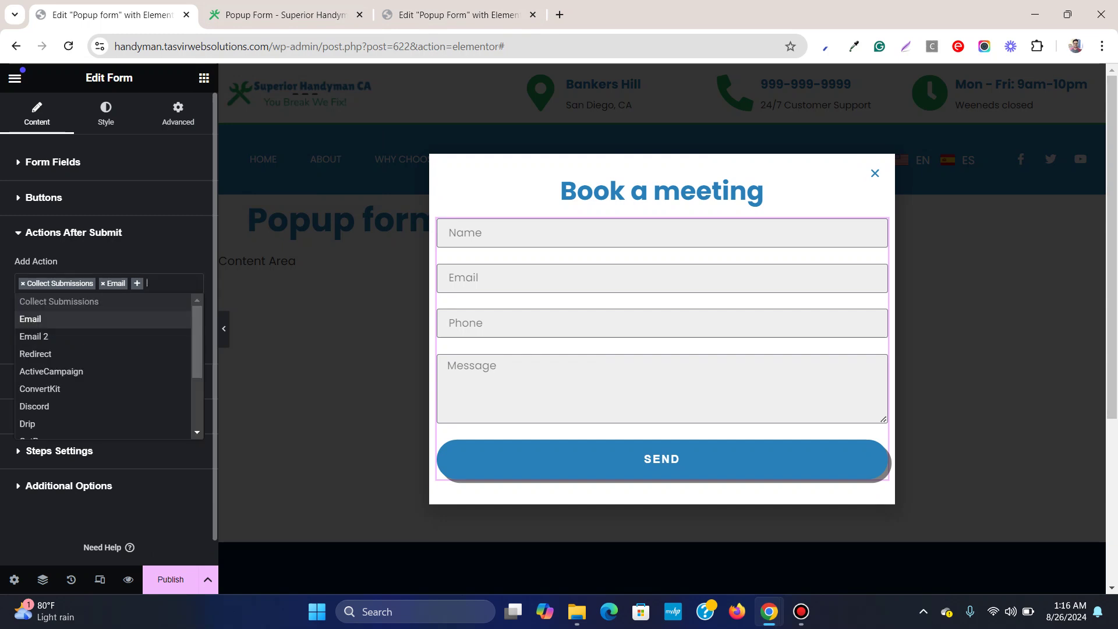
scroll(105, 366, "down", 1)
scroll(105, 367, "down", 1)
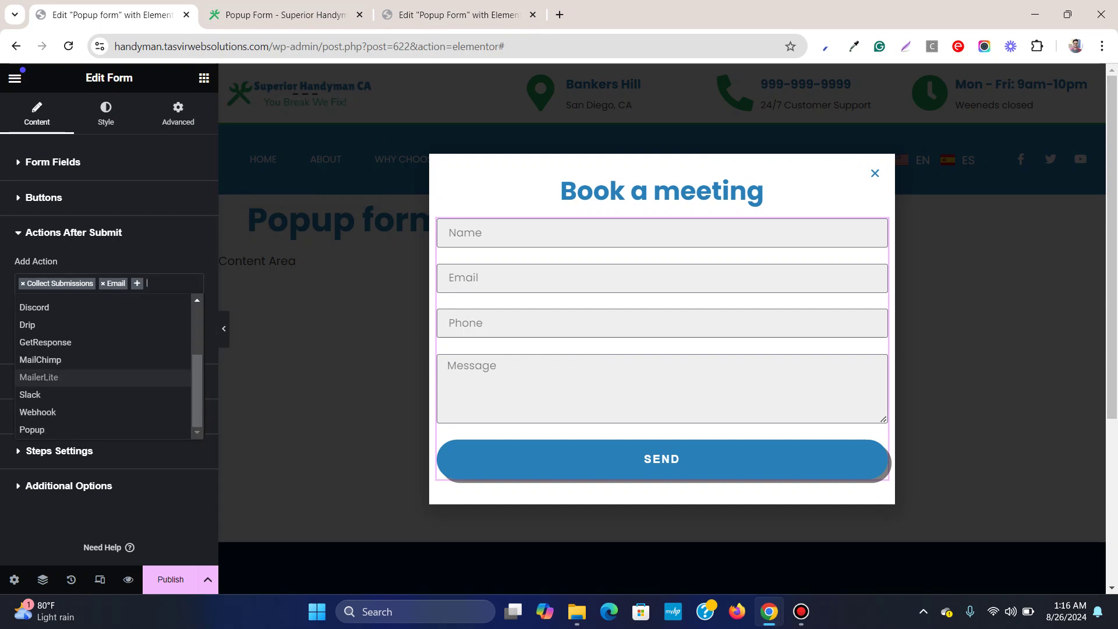
left_click(87, 431)
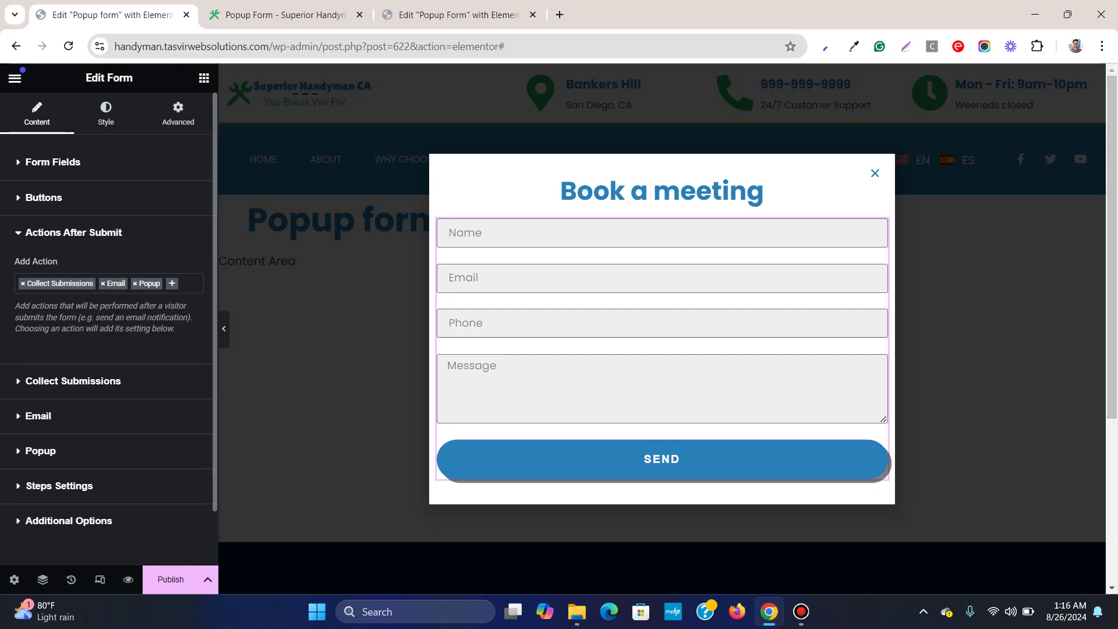
left_click(41, 451)
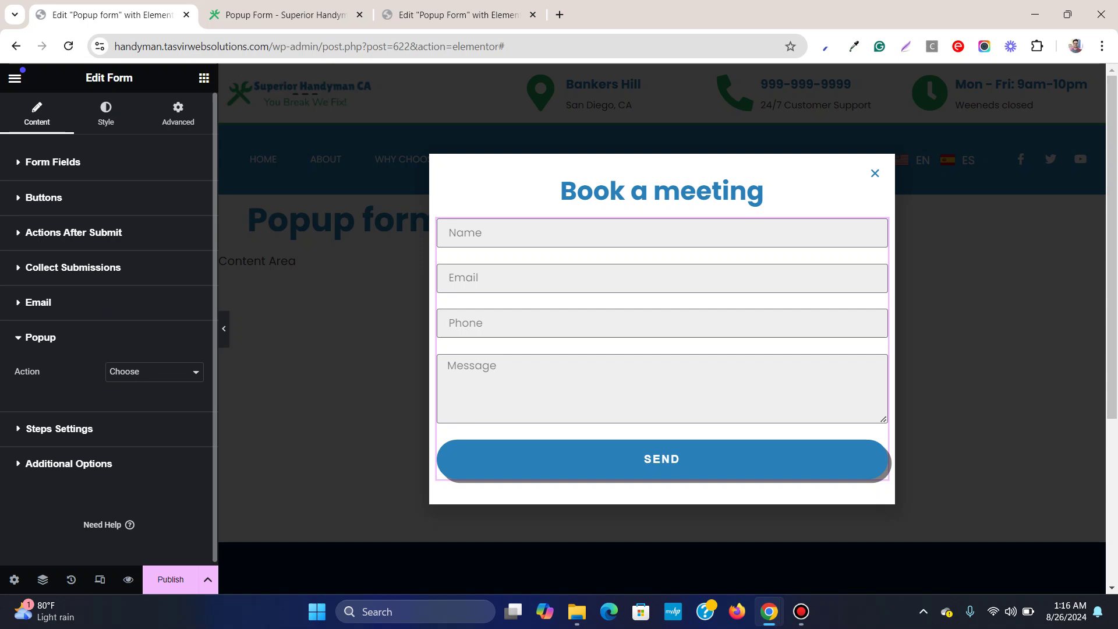
left_click(154, 372)
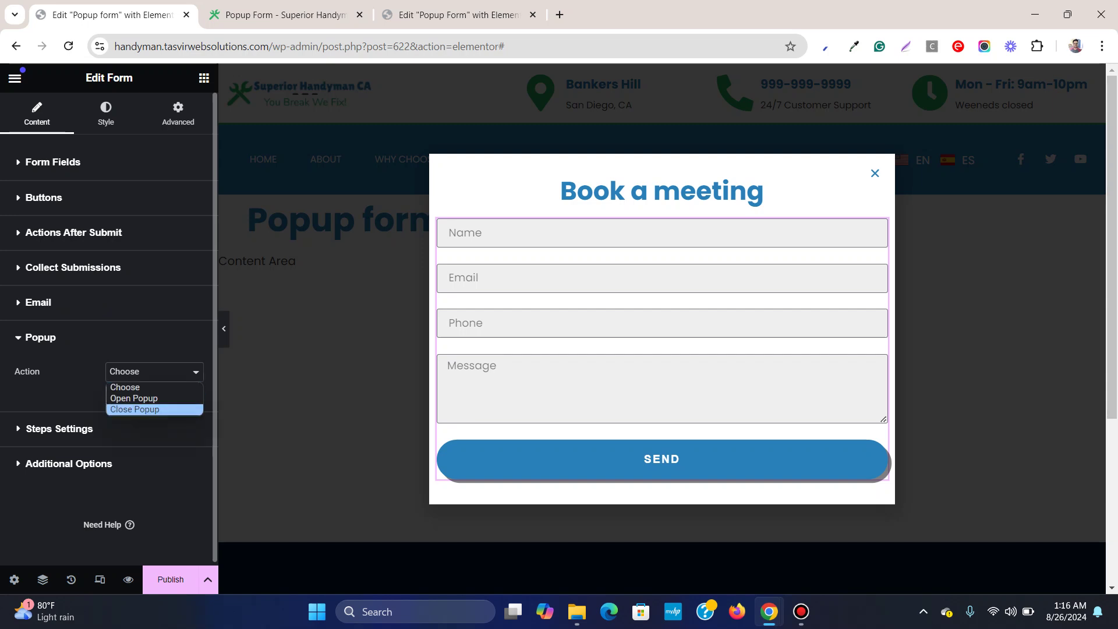
left_click(134, 406)
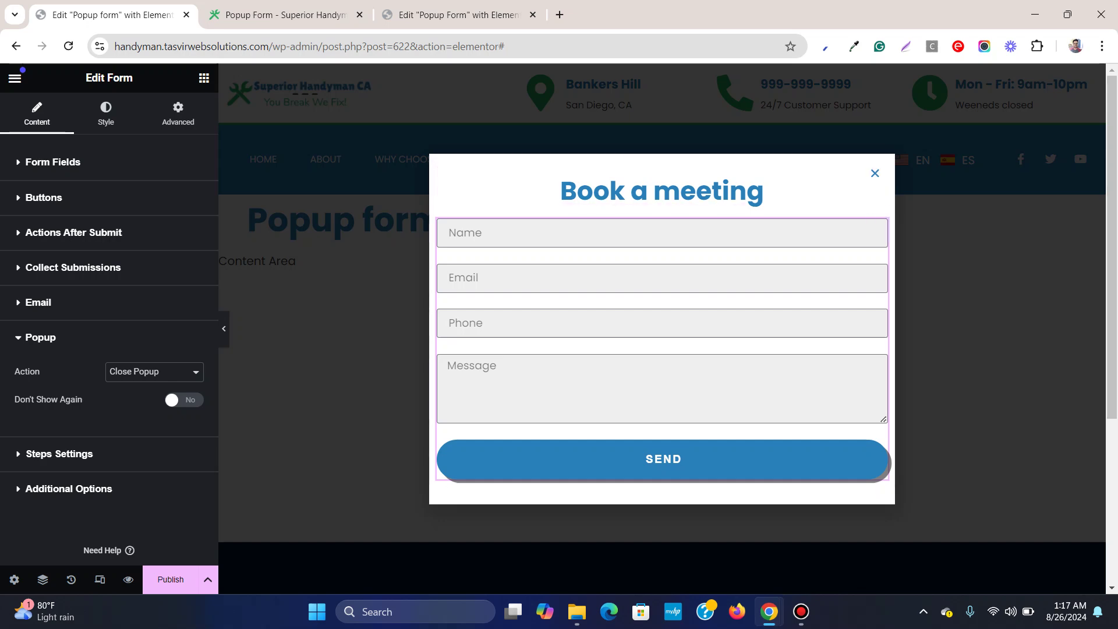
Publish the popup with an Include > Entire Site display condition, keeping default triggers and rules
left_click(170, 579)
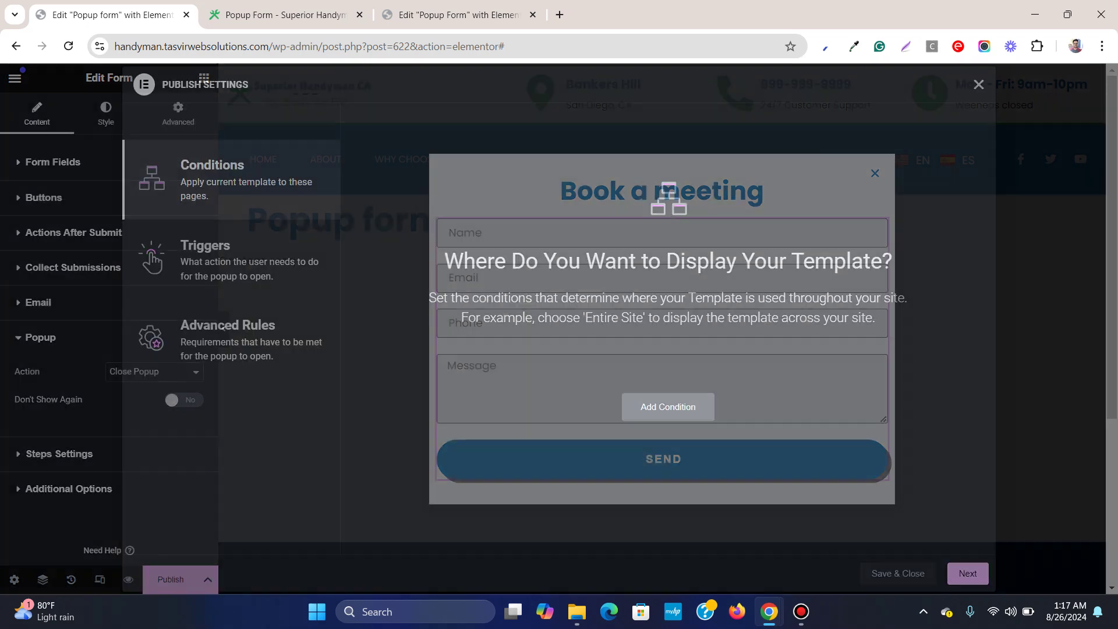
left_click(668, 407)
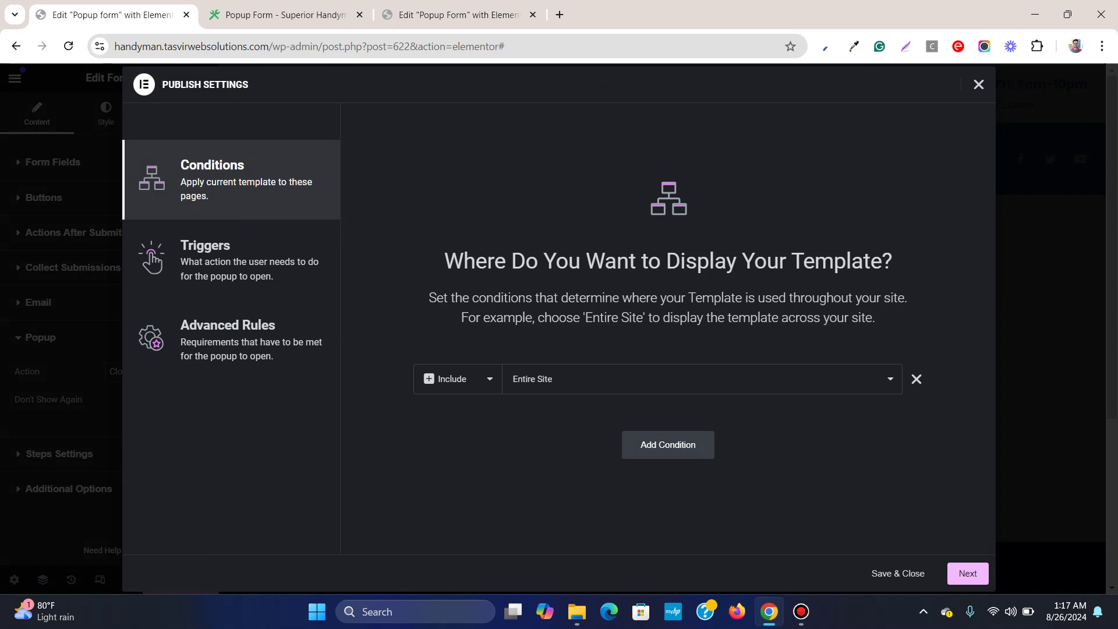
left_click(968, 573)
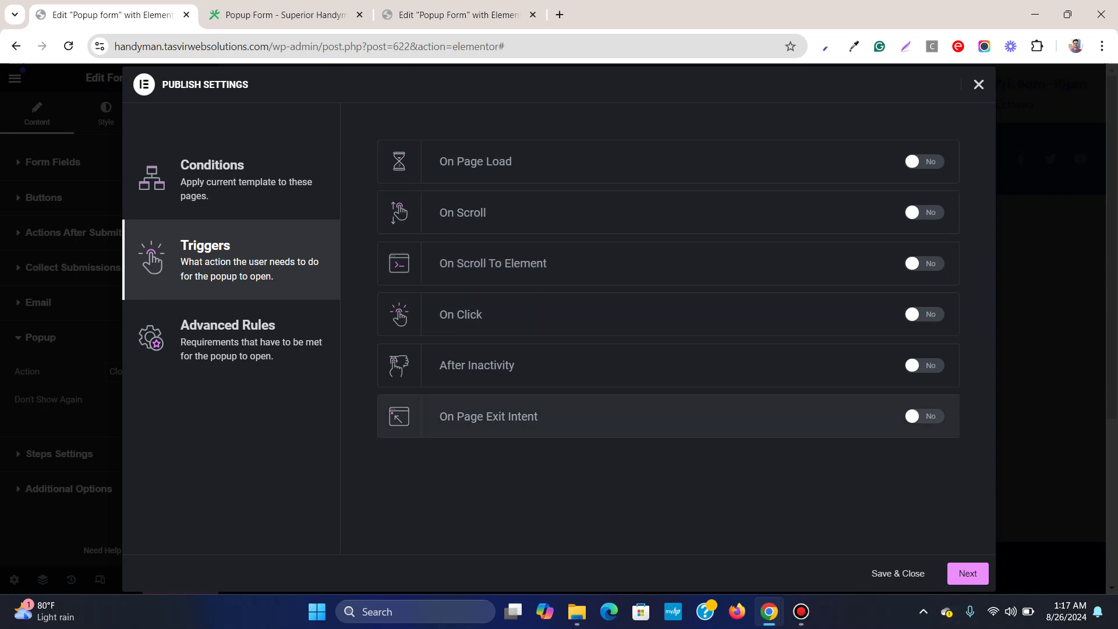
left_click(967, 573)
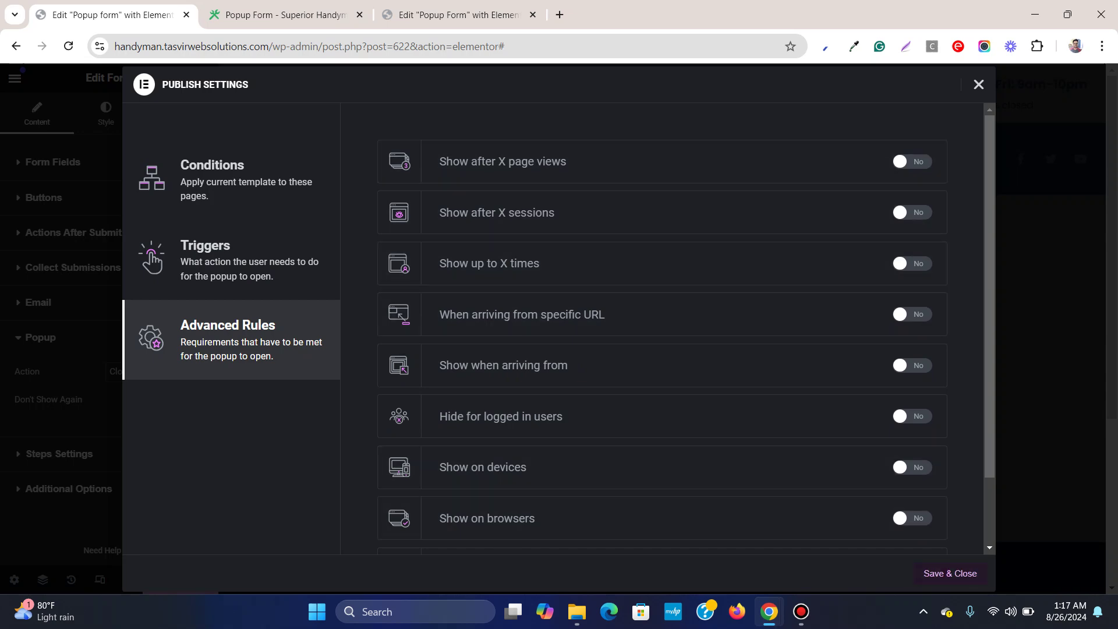
left_click(949, 574)
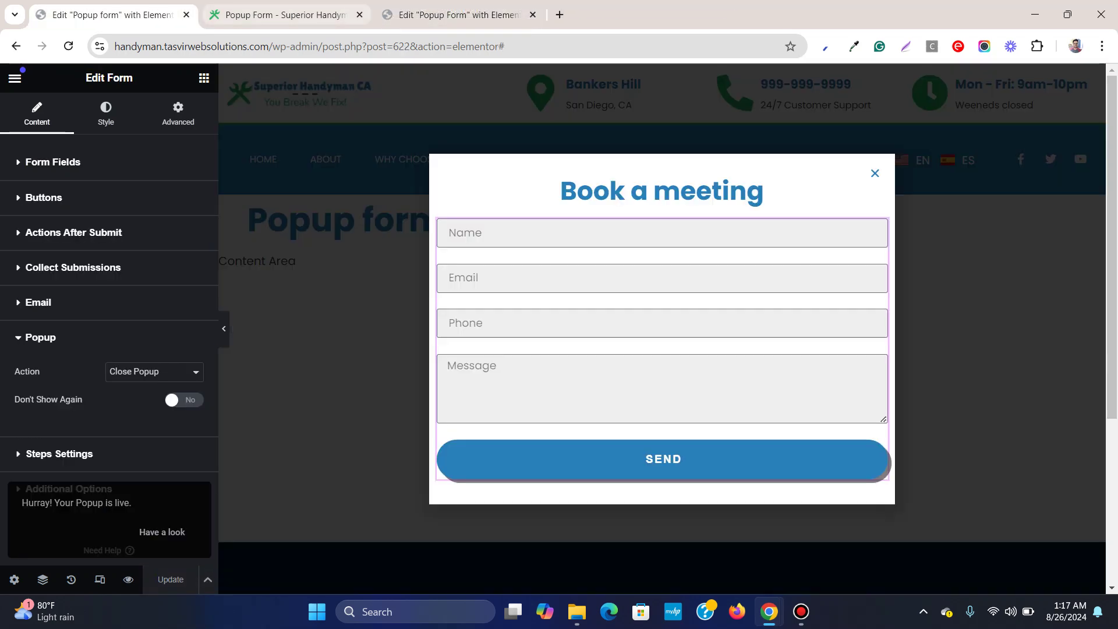
key("ctrl+3")
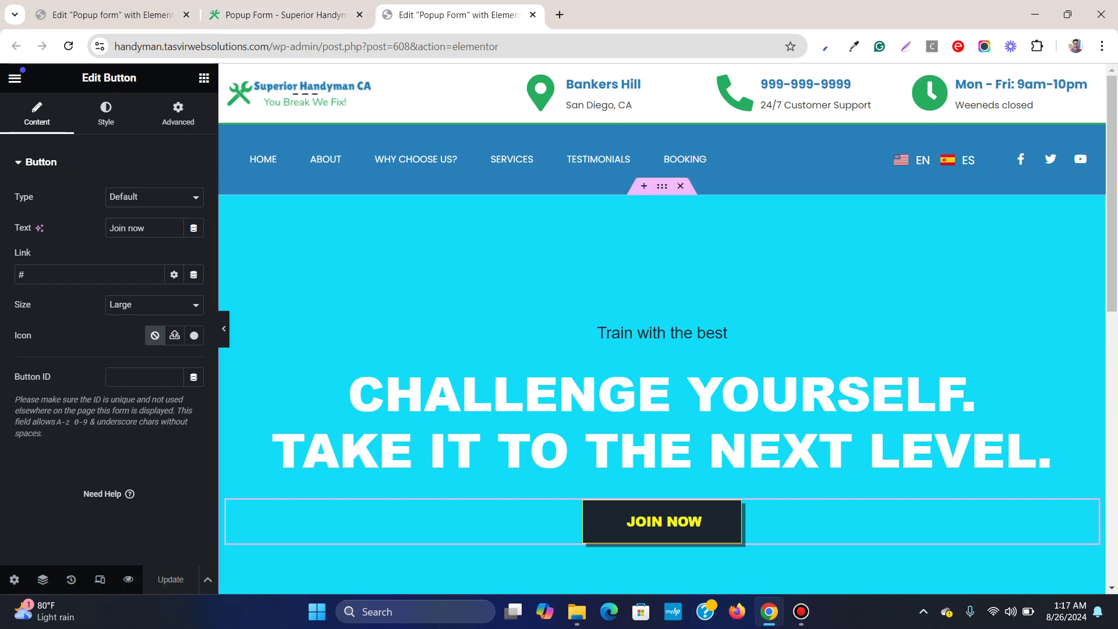
key("ctrl+2")
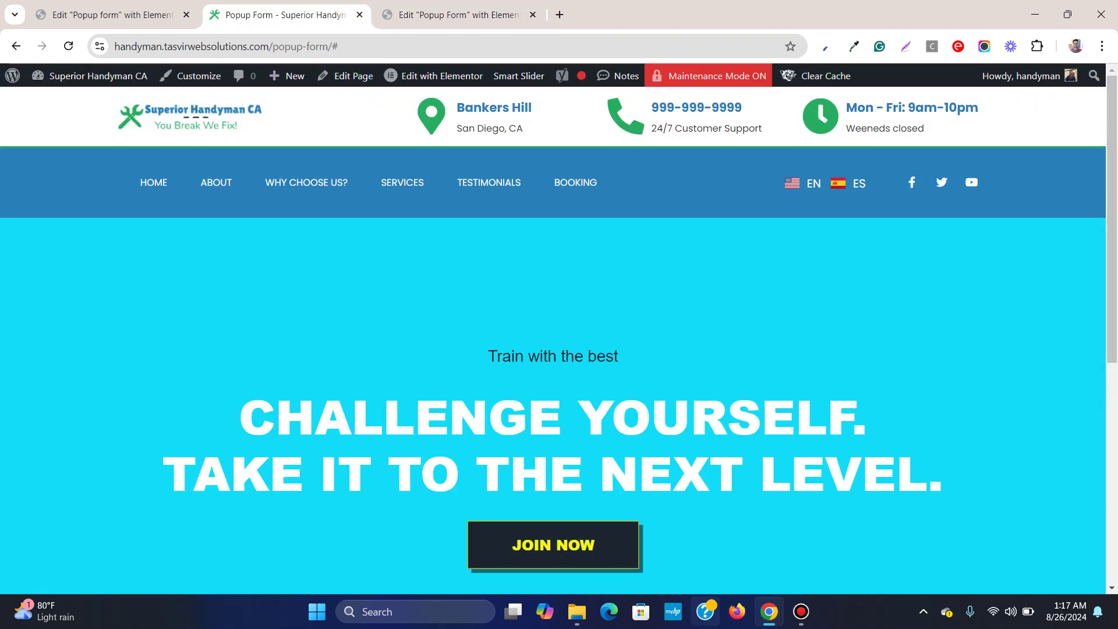
key("ctrl+3")
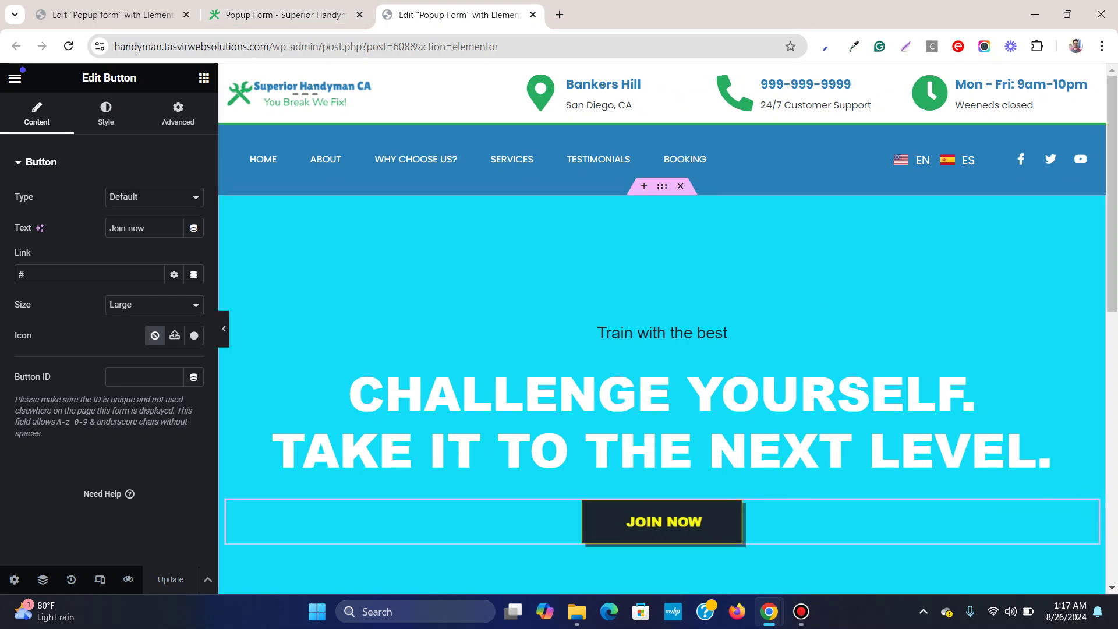
key("ctrl+2")
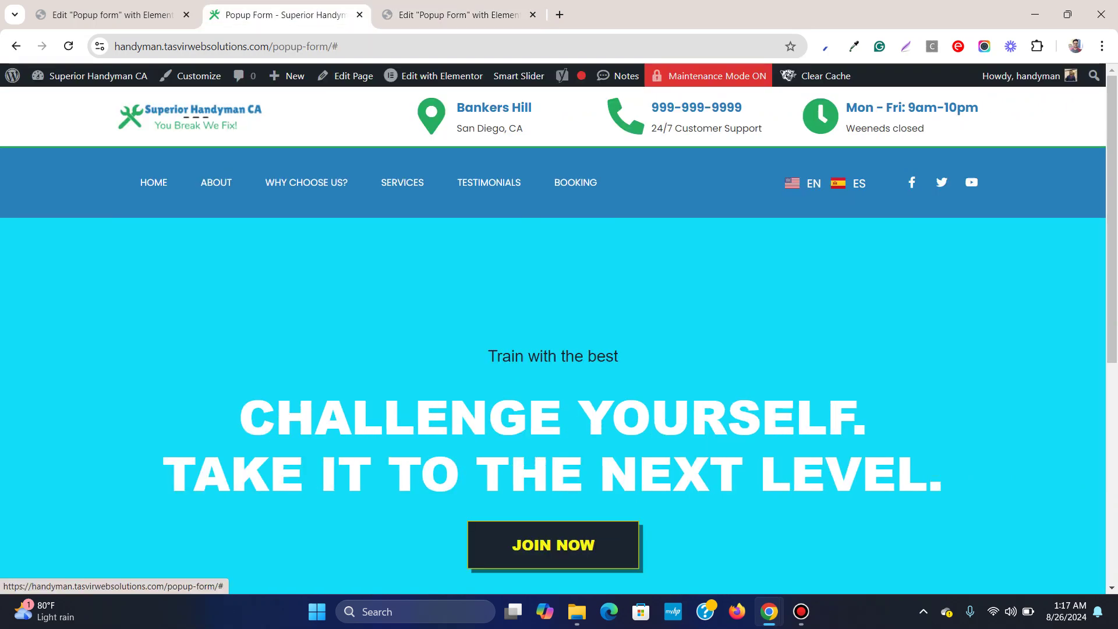
left_click(68, 46)
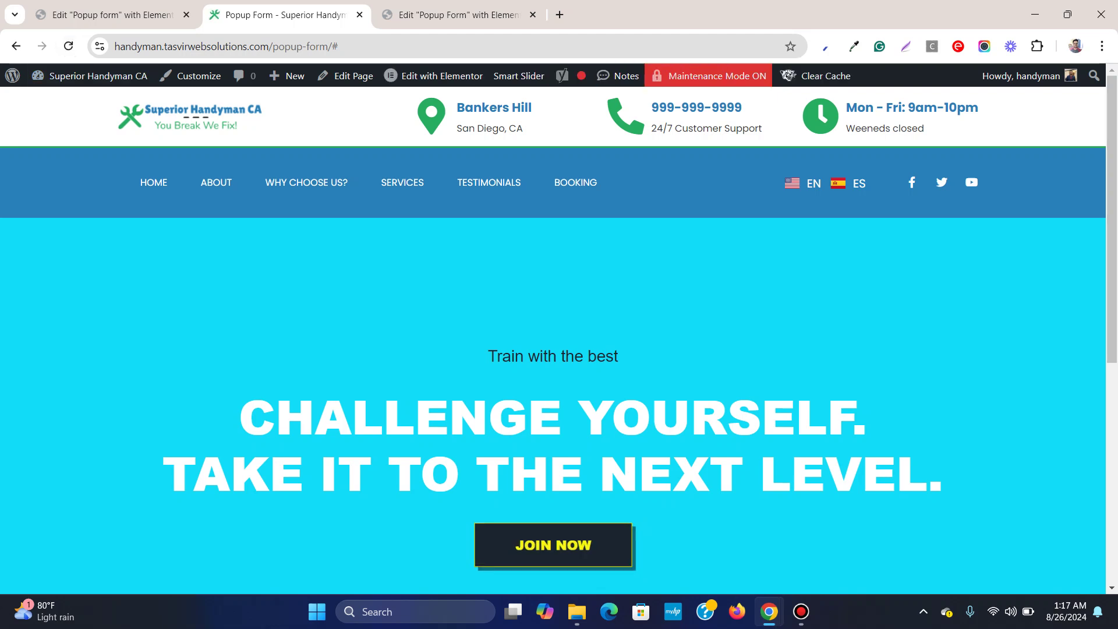
left_click(457, 14)
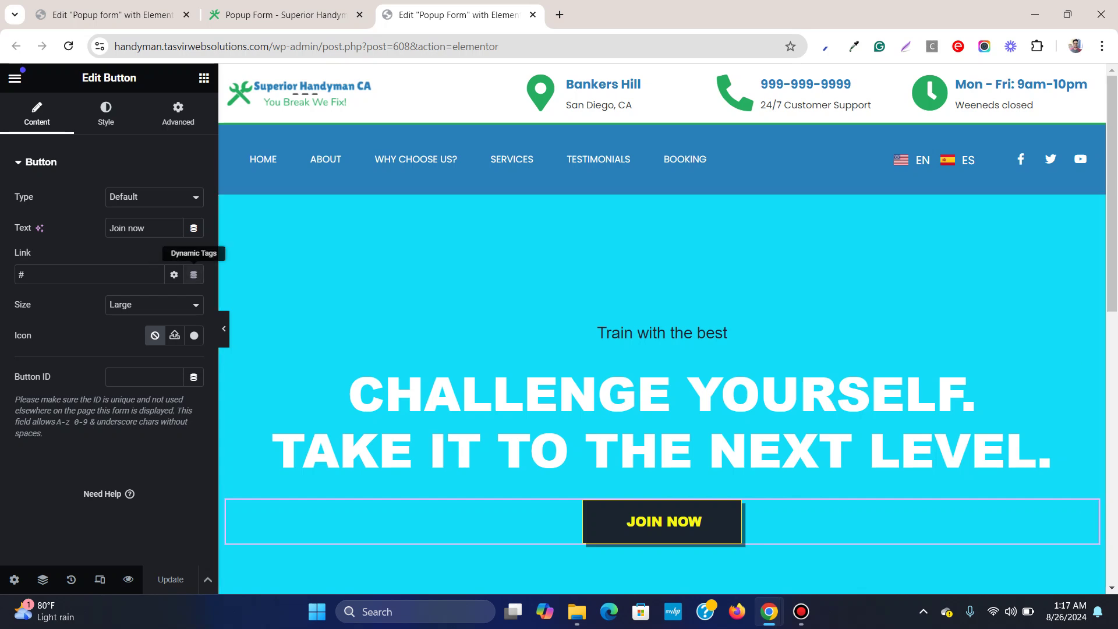
Set the JOIN NOW button's link to the Popup dynamic action
left_click(193, 274)
scroll(105, 415, "down", 5)
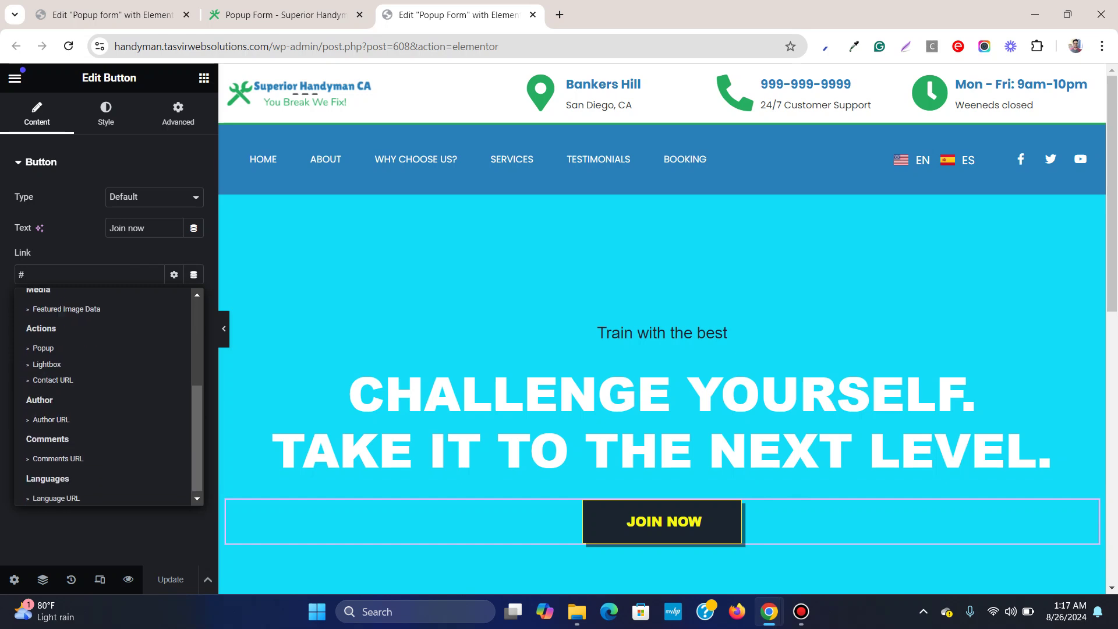
scroll(88, 344, "up", 2)
scroll(88, 343, "down", 2)
left_click(43, 343)
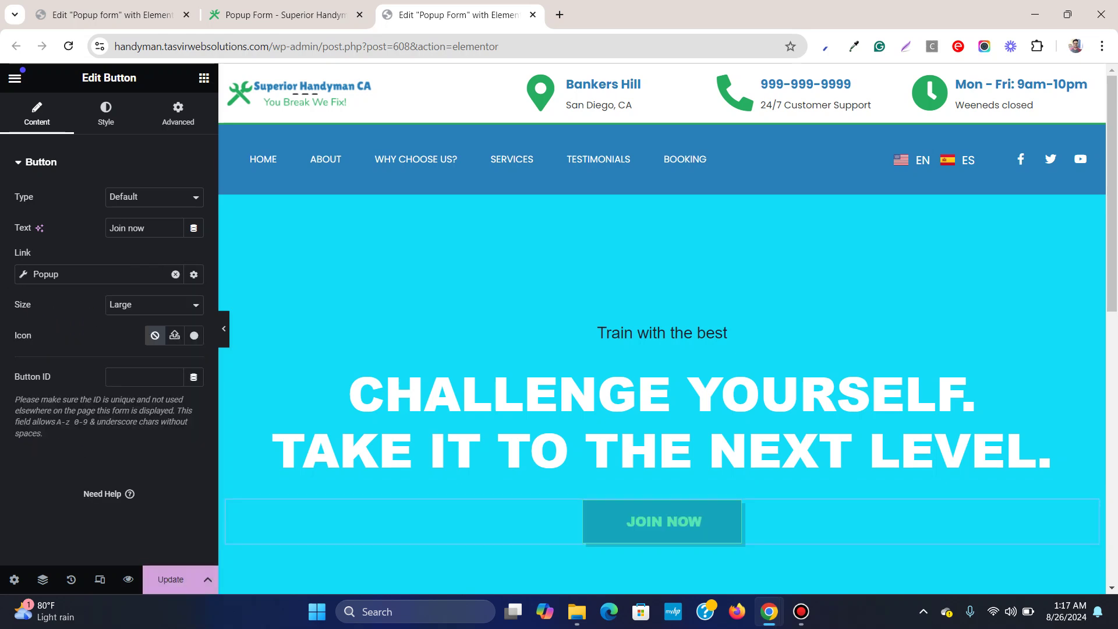
left_click(24, 274)
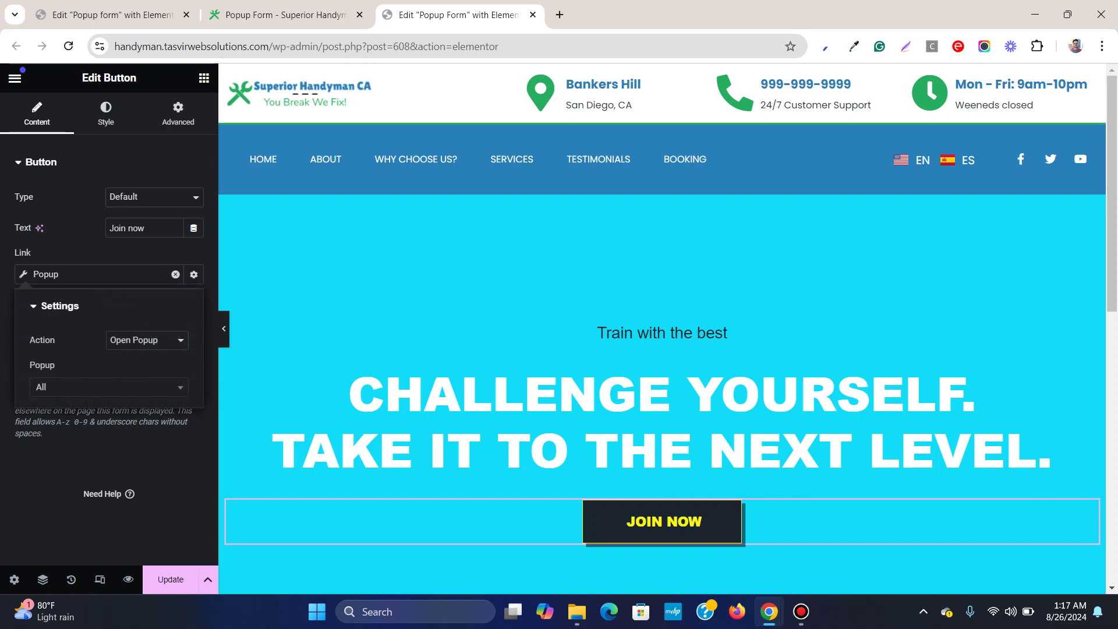
Target the Popup form template with the link and update the page
left_click(108, 386)
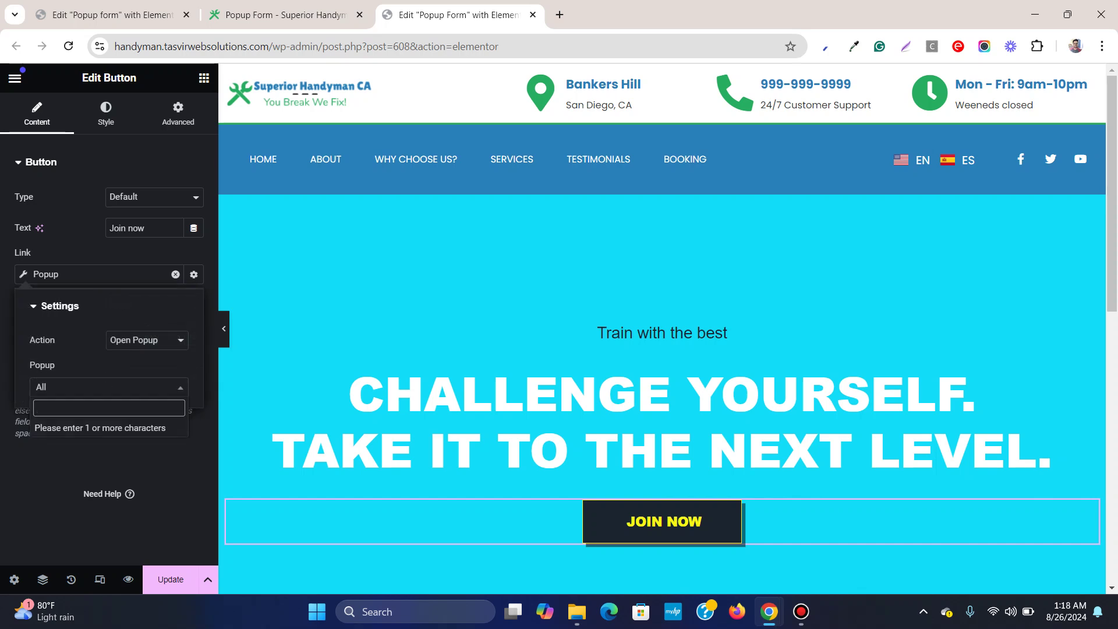
type("po")
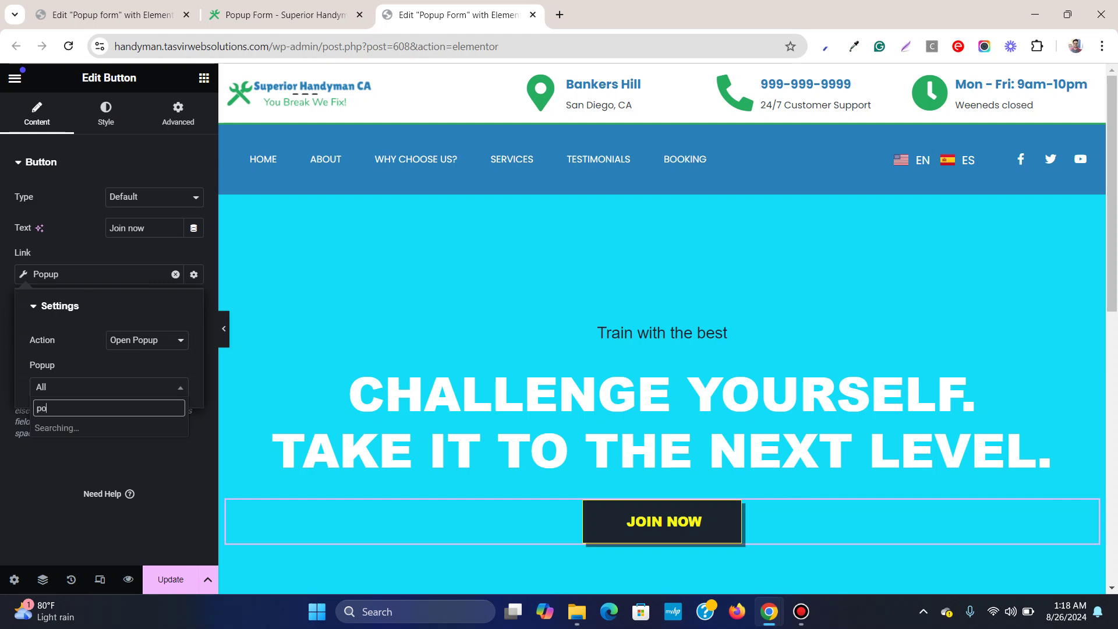
type("p")
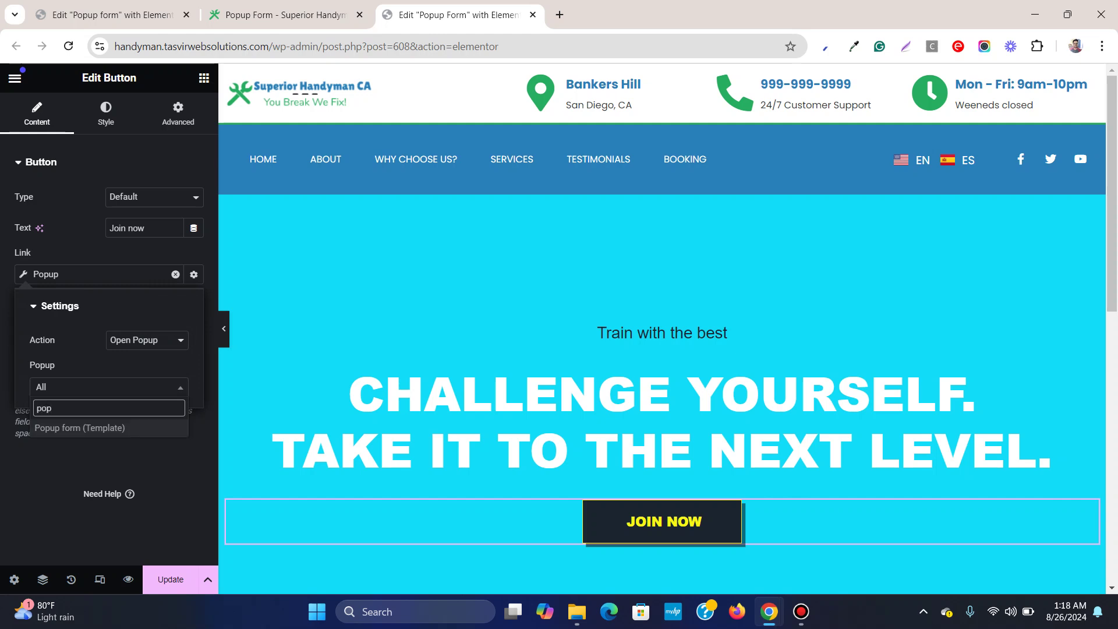
key("Return")
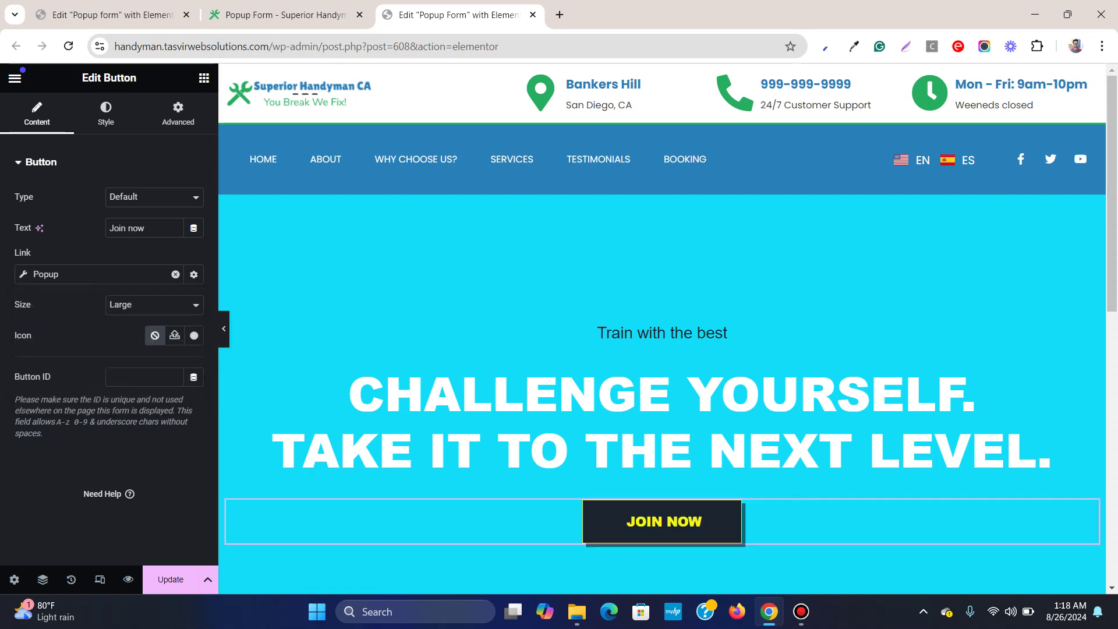
left_click(171, 580)
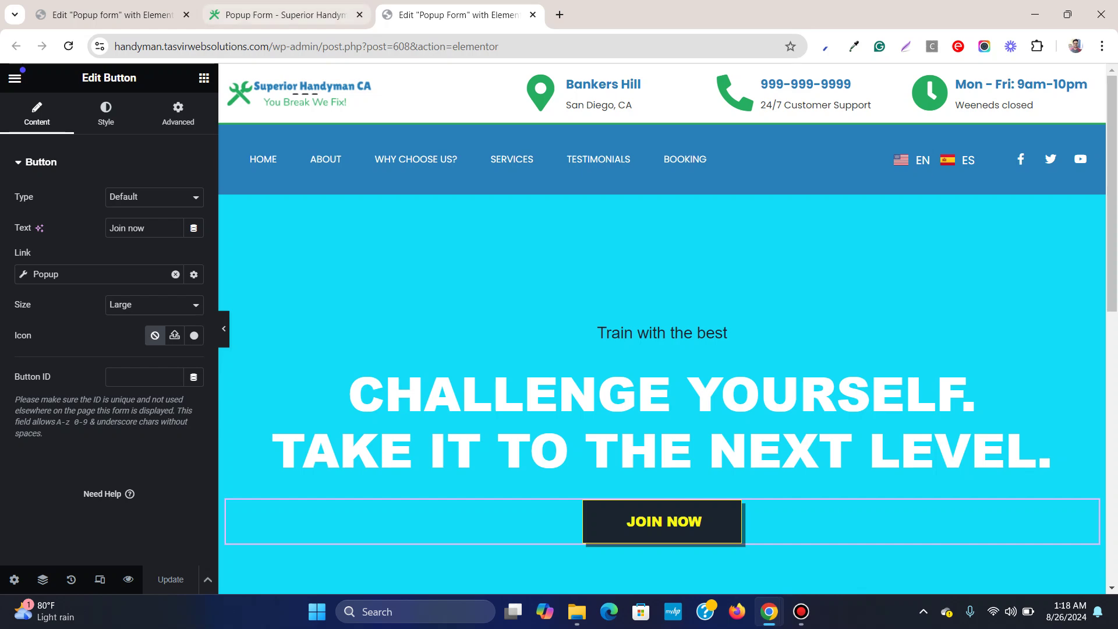
Reload the live page and open the Book a meeting popup from JOIN NOW
key("ctrl+shift+Tab")
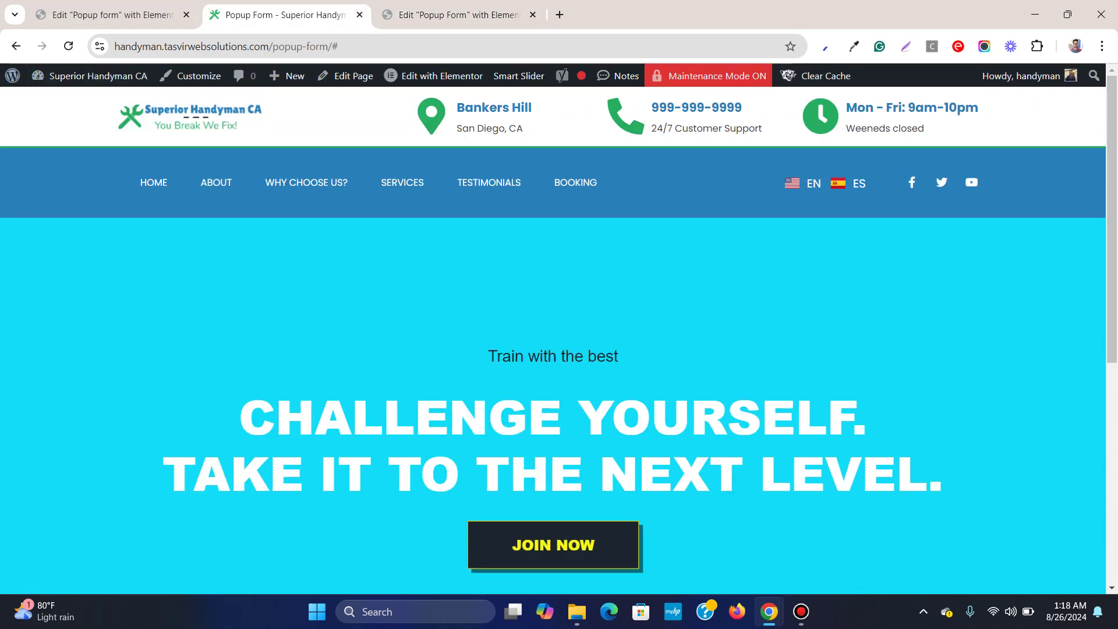
key("F5")
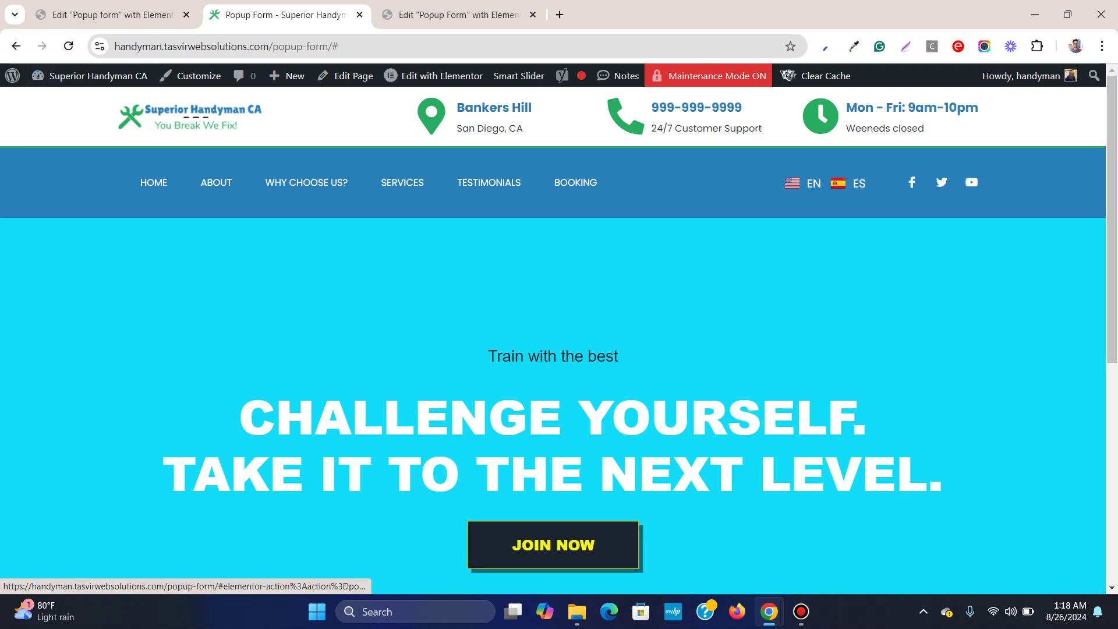
left_click(553, 544)
Fill the form with saved contact details and a test email, then submit it
left_click(407, 245)
key("Down")
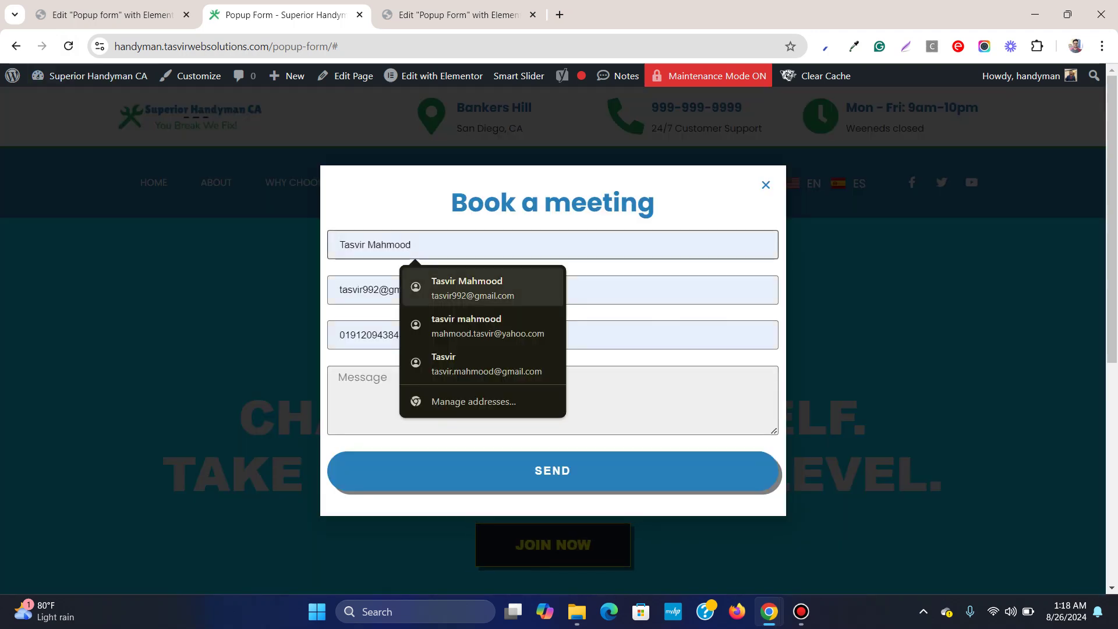
key("Return")
left_click(408, 289)
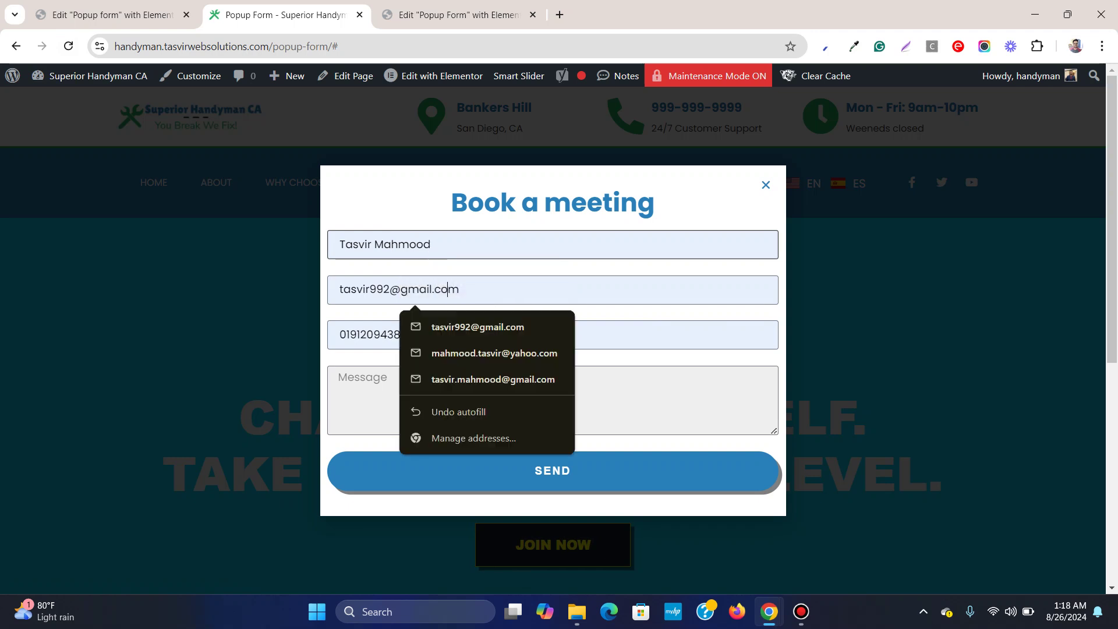
key("ctrl+a")
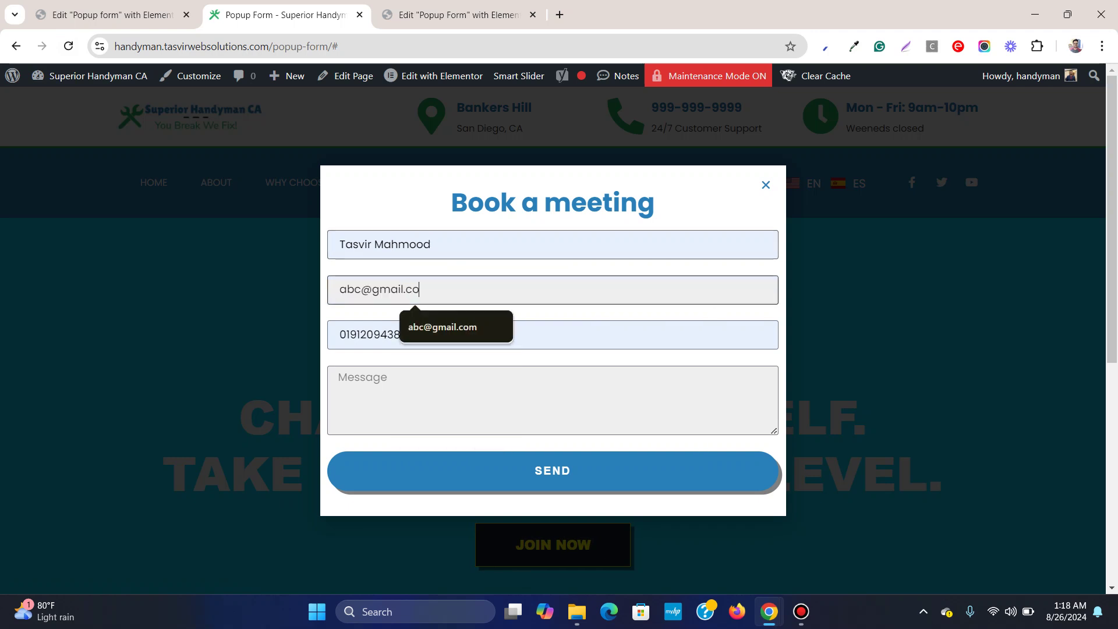
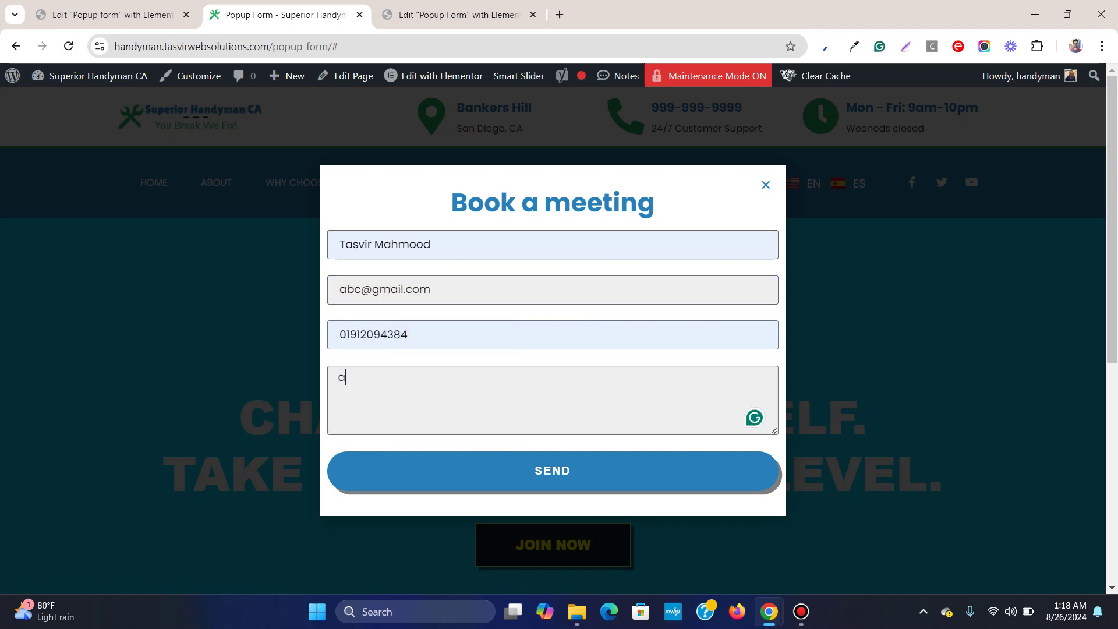
left_click(552, 470)
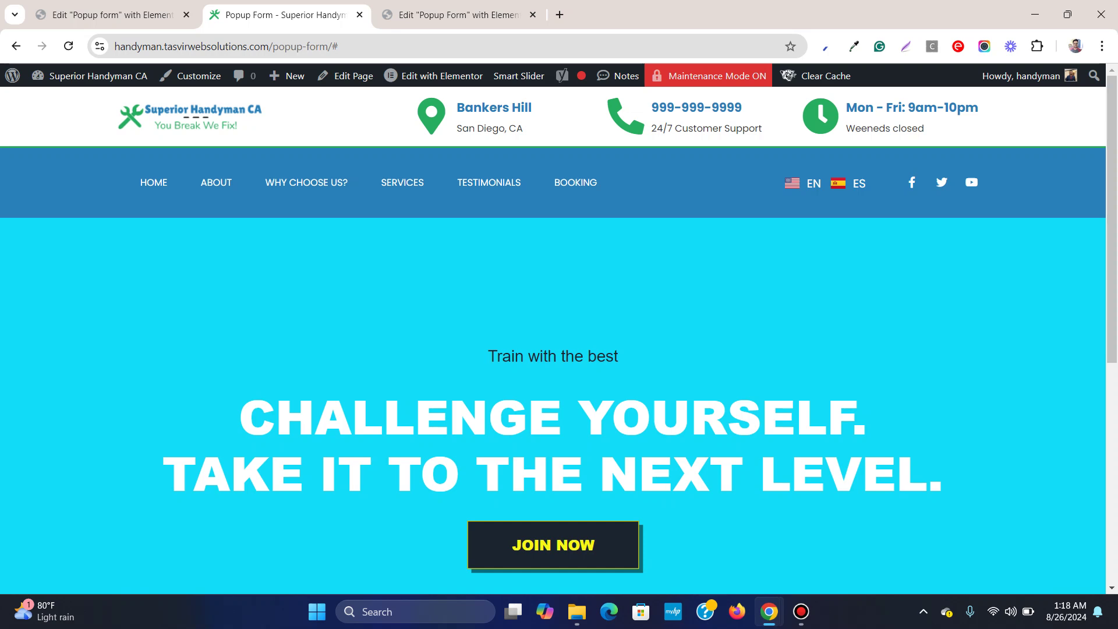
scroll(553, 402, "down", 3)
scroll(553, 401, "up", 3)
left_click(553, 544)
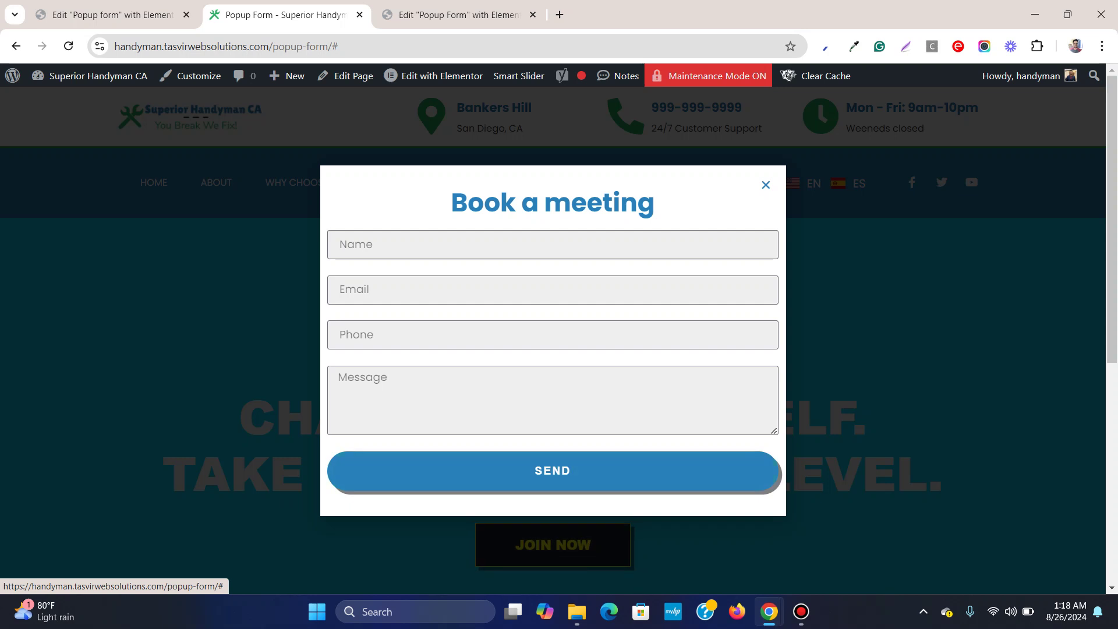
key("Escape")
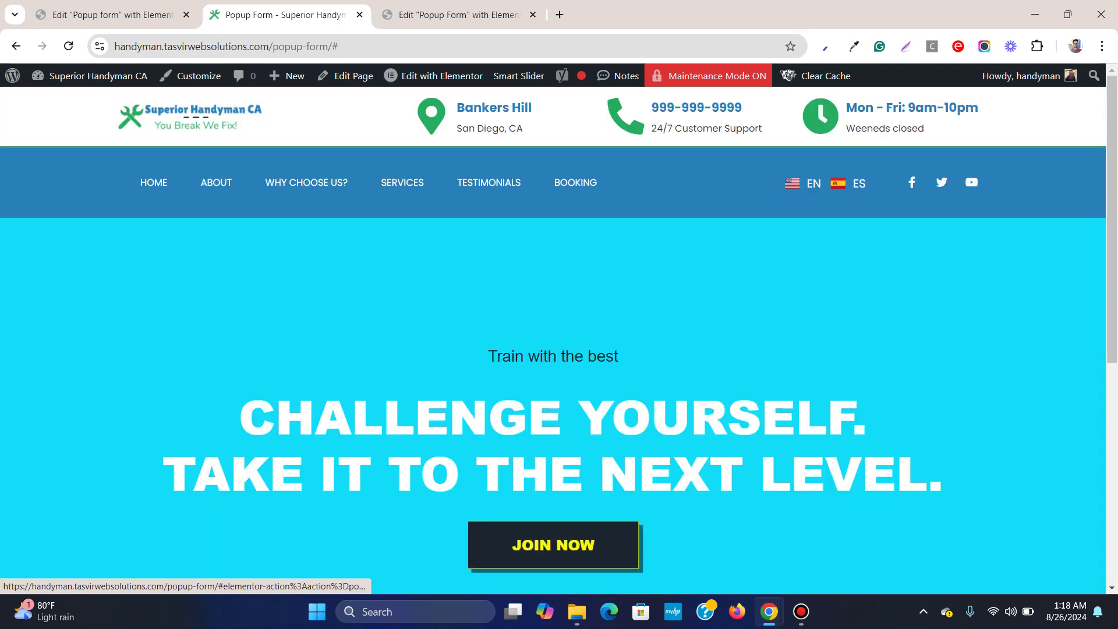
left_click(553, 544)
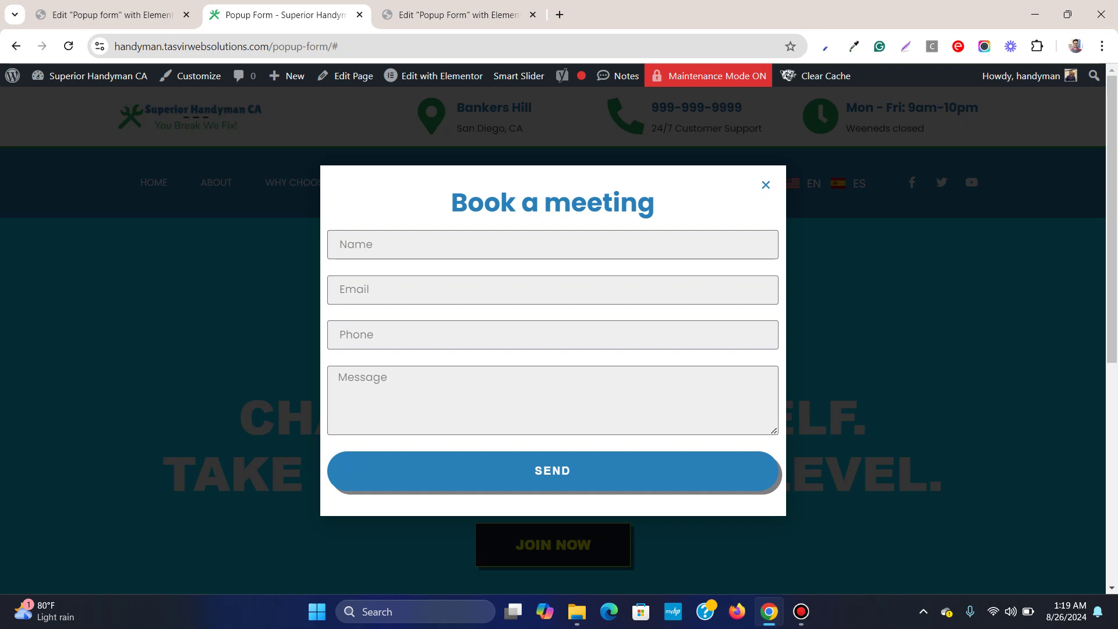
key("Escape")
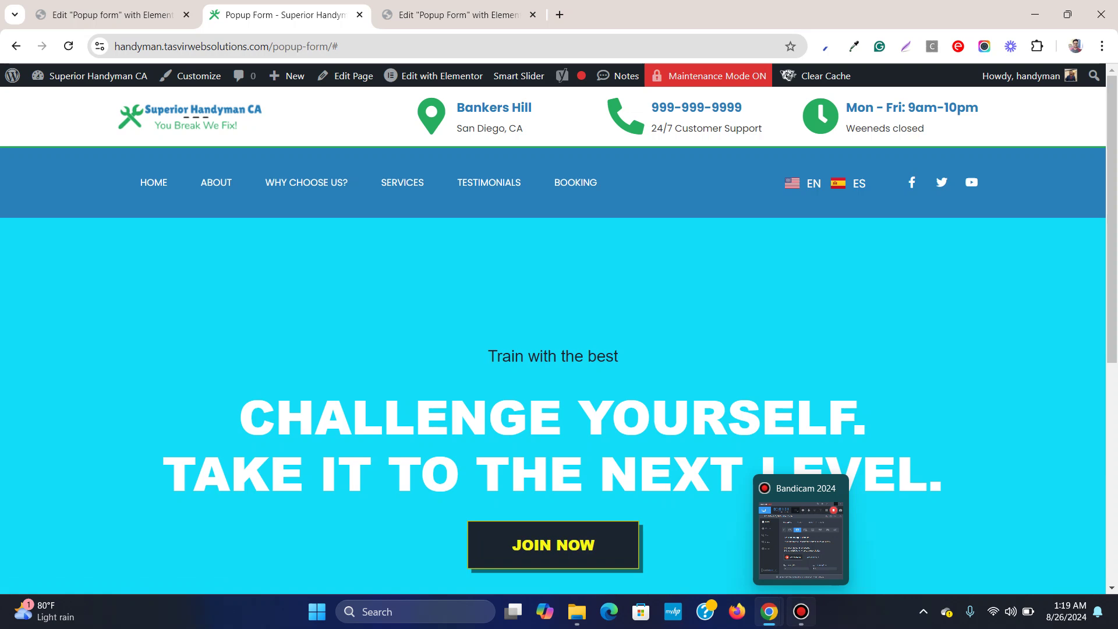
left_click(801, 611)
left_click(801, 611)
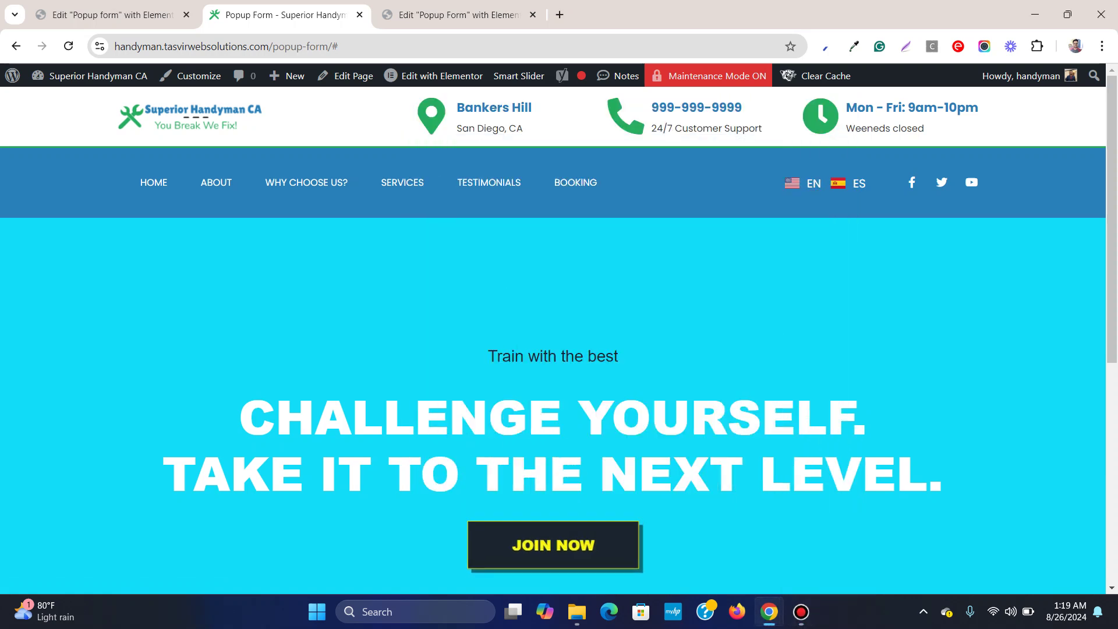